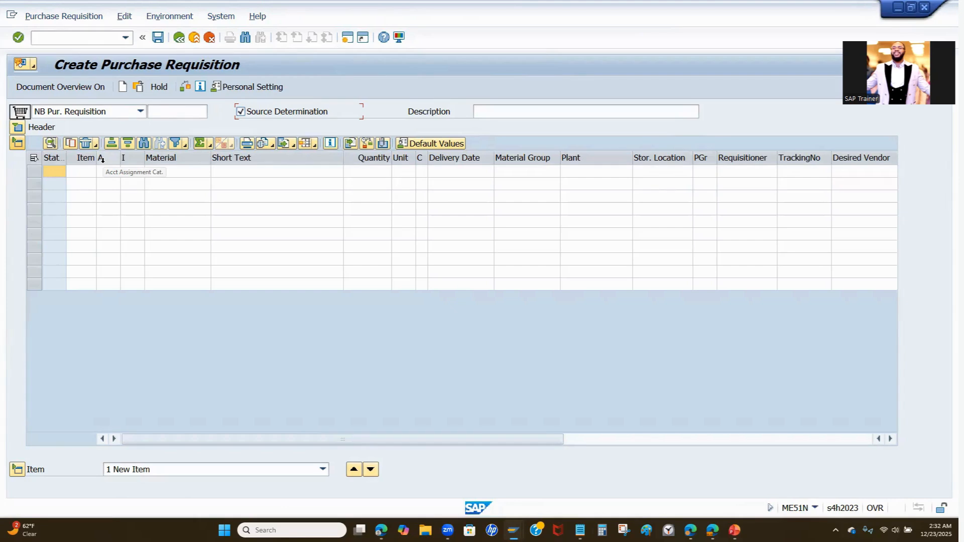
# Step: Set the first requisition item's account assignment category to K (Cost center)
pyautogui.click(112, 172)
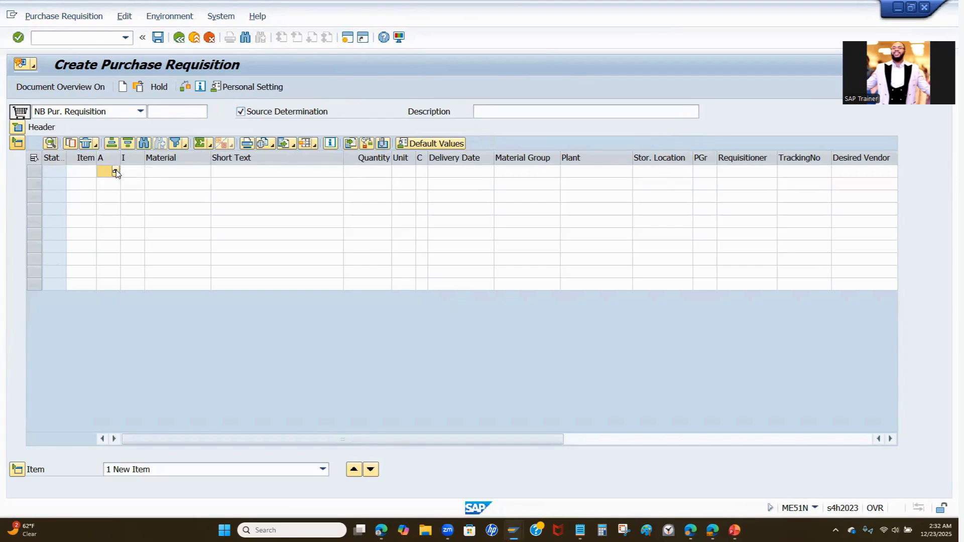
pyautogui.click(115, 172)
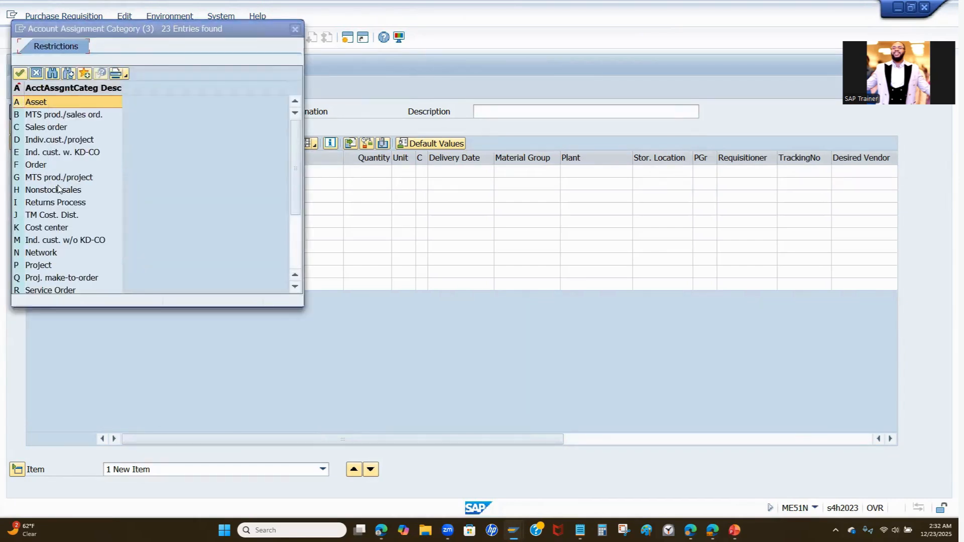
pyautogui.doubleClick(24, 228)
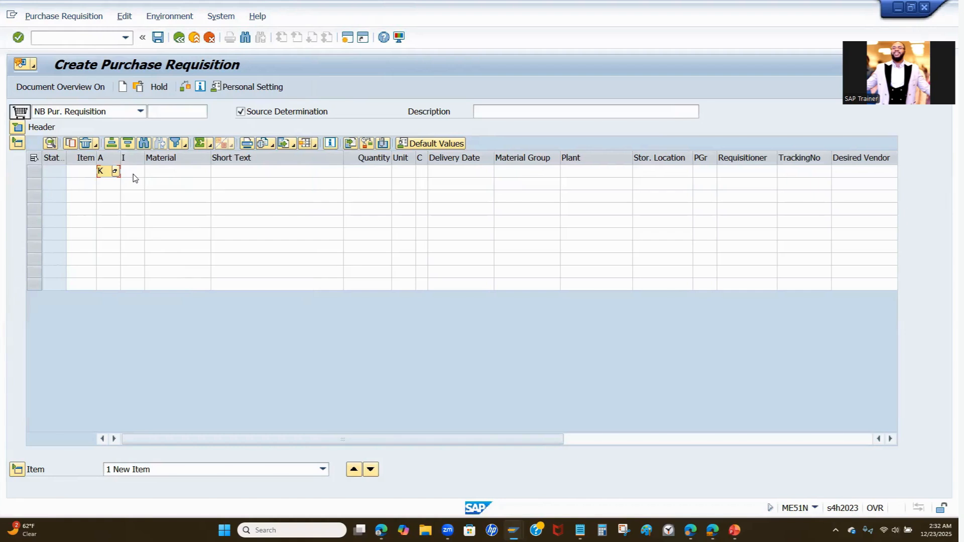
# Step: Enter "Office Supplies & Cleaning Product" as the item's short text, leaving the material empty
pyautogui.click(160, 176)
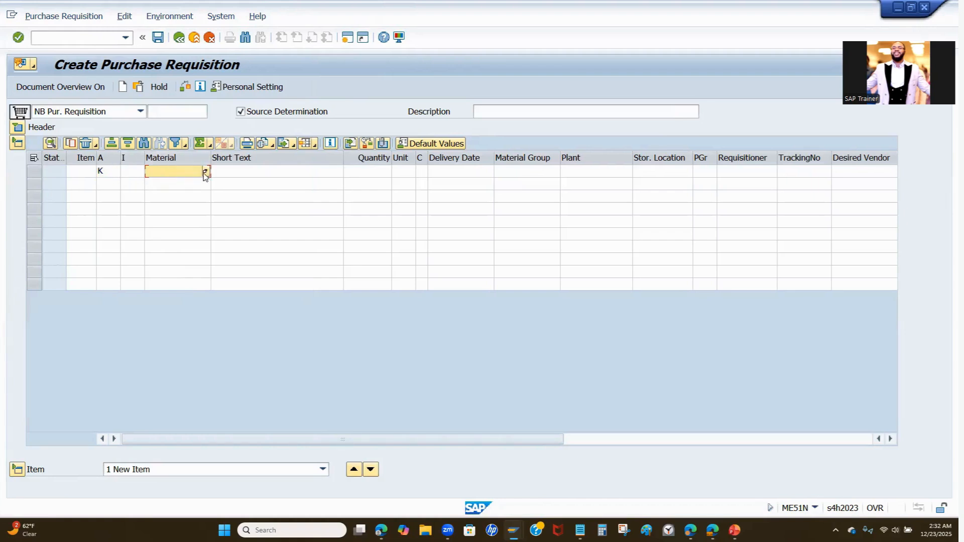
pyautogui.click(231, 172)
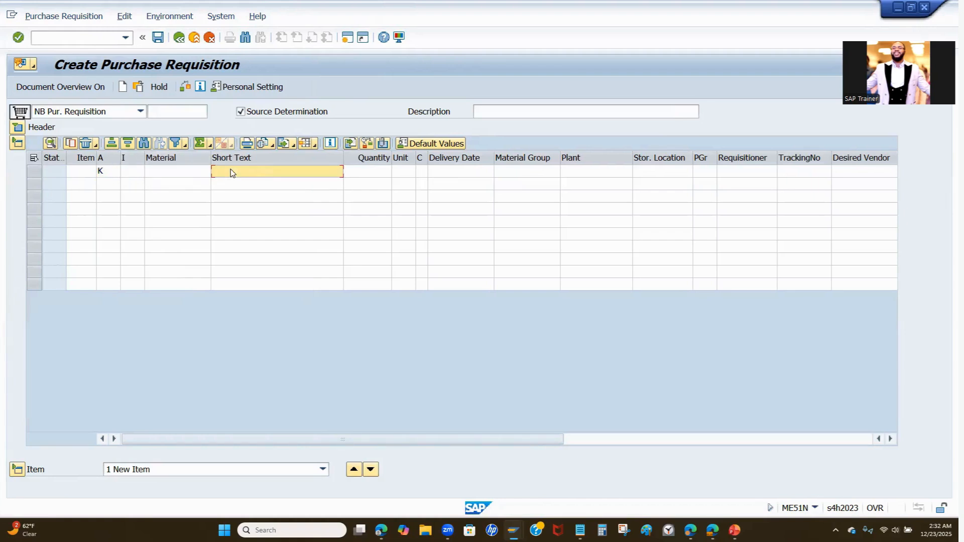
pyautogui.write('Office Supplies &')
pyautogui.write('Cleaning Product')
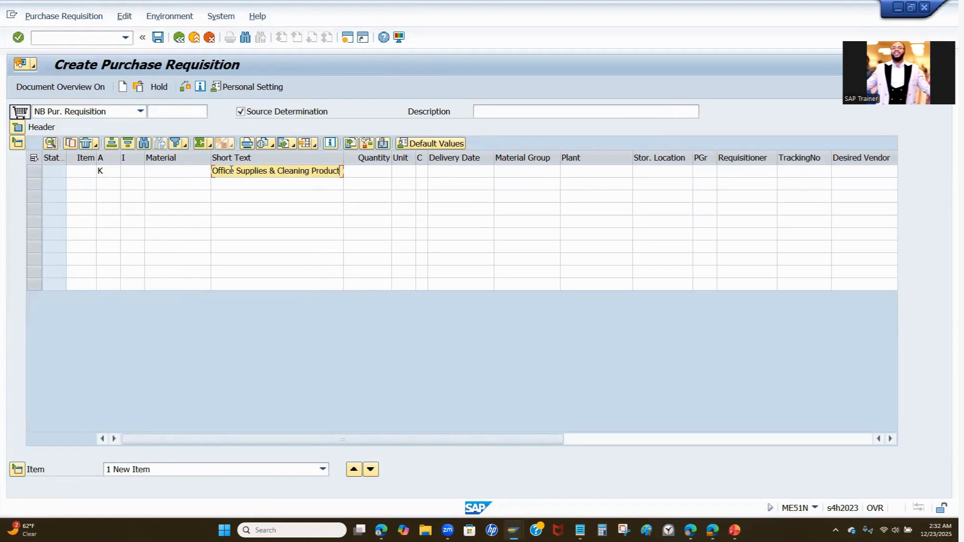
# Step: Set the item's quantity to 100, its unit to EA and its delivery date to 25.12.2025
pyautogui.click(371, 177)
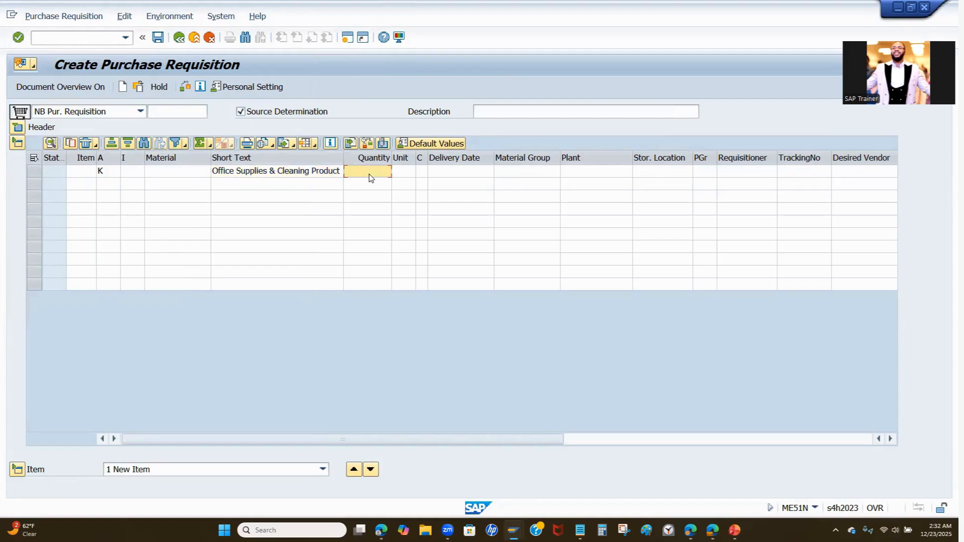
pyautogui.write('100')
pyautogui.press('Tab')
pyautogui.write('ea')
pyautogui.press('Tab')
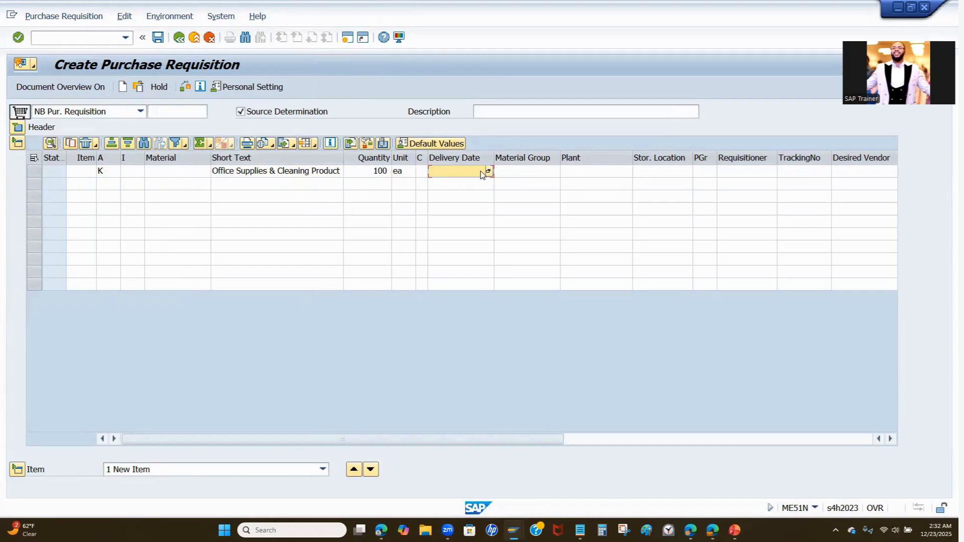
pyautogui.click(488, 171)
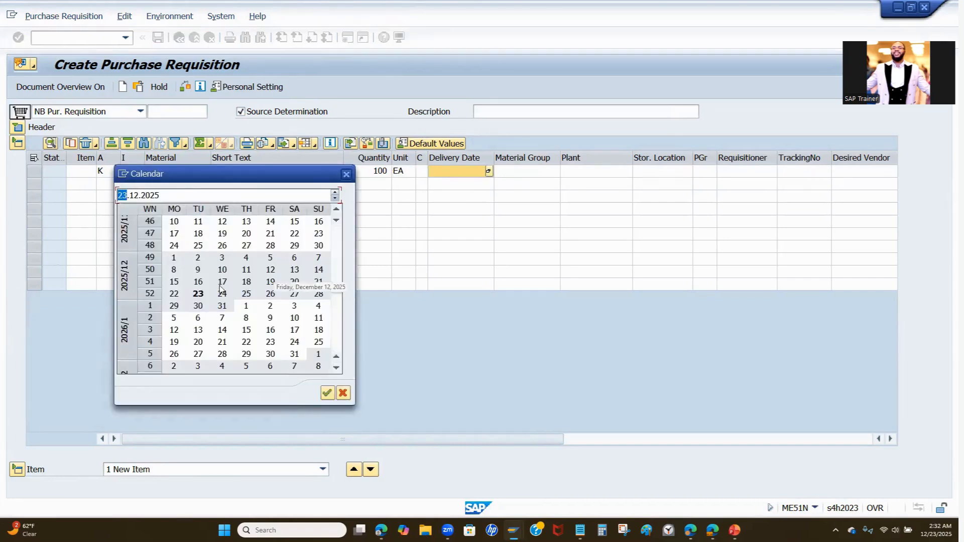
pyautogui.doubleClick(246, 294)
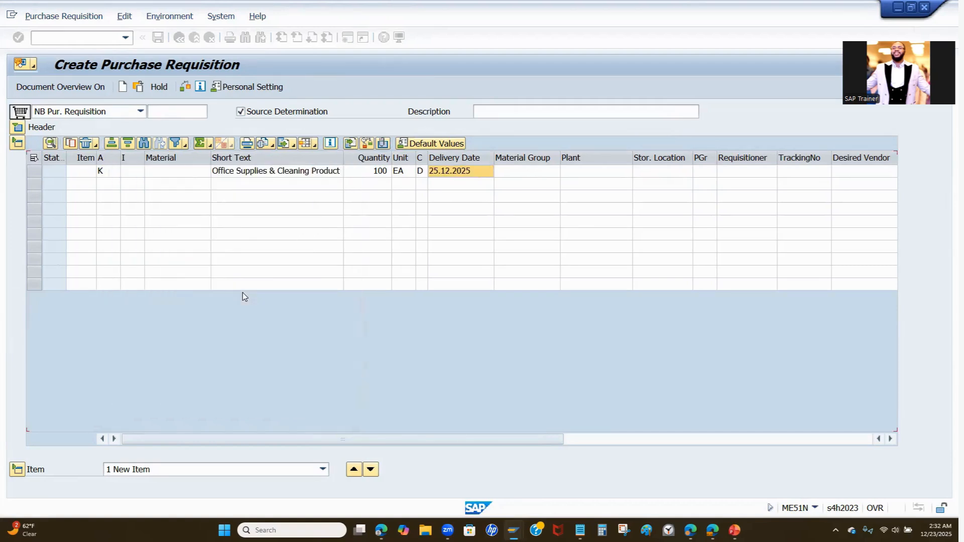
# Step: Assign material group P002 (Expenses) to the office supplies item
pyautogui.click(535, 175)
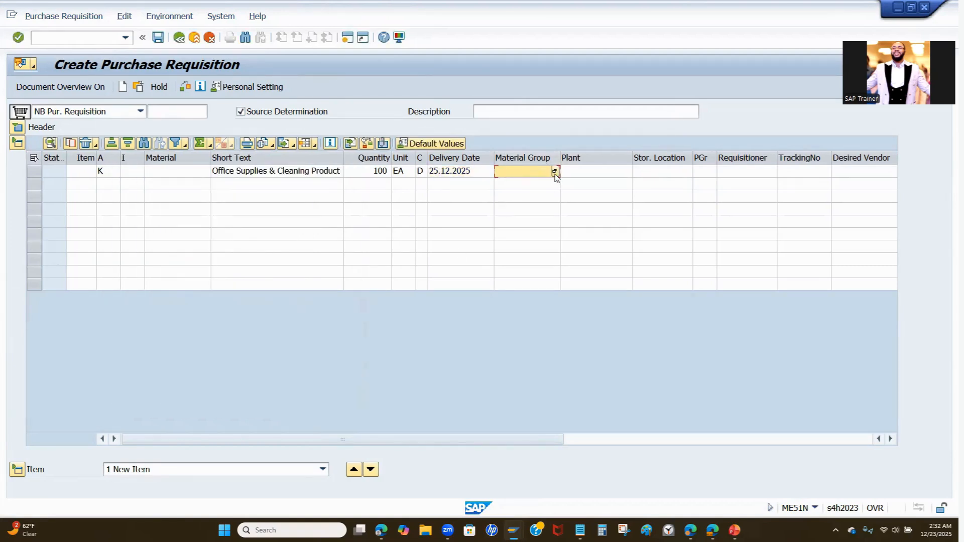
pyautogui.click(555, 172)
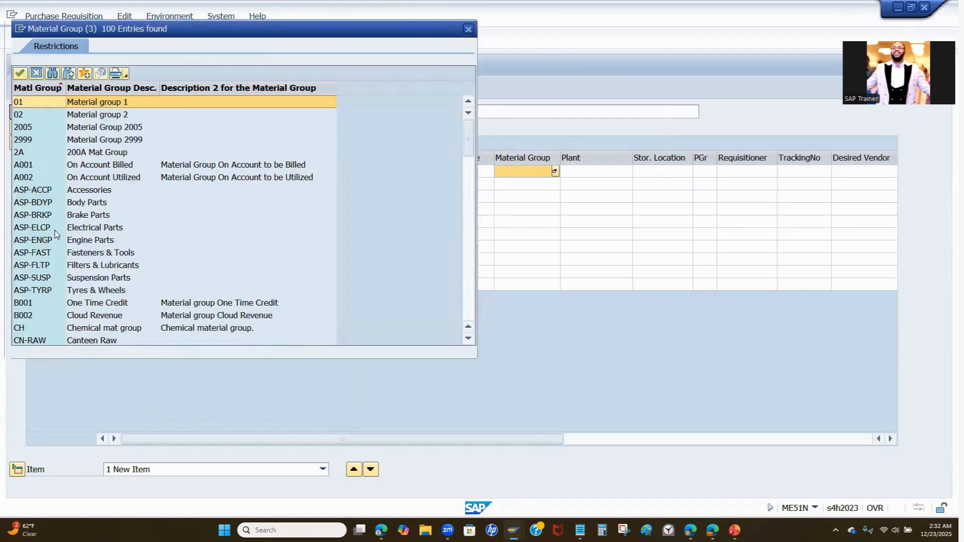
pyautogui.scroll(-10, 65, 236)
pyautogui.scroll(-2, 65, 240)
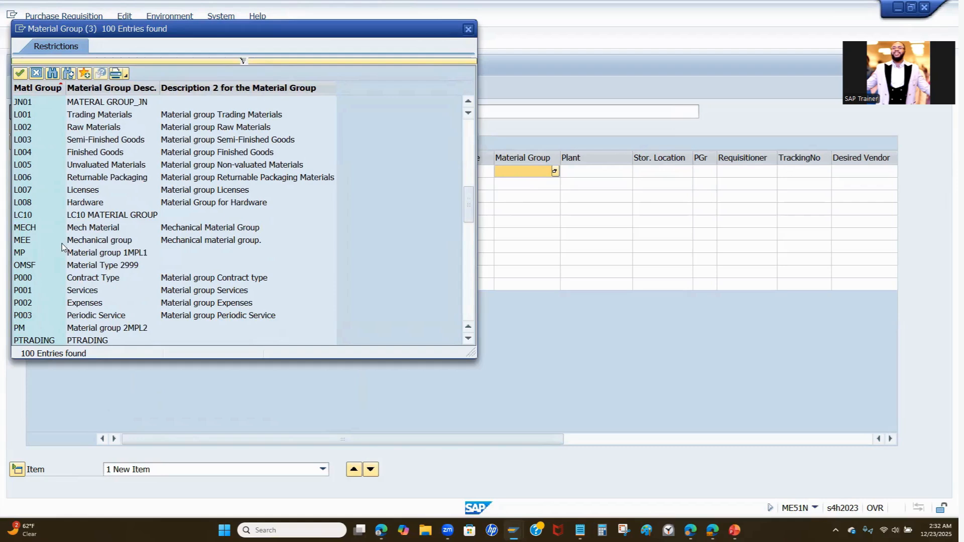
pyautogui.doubleClick(35, 303)
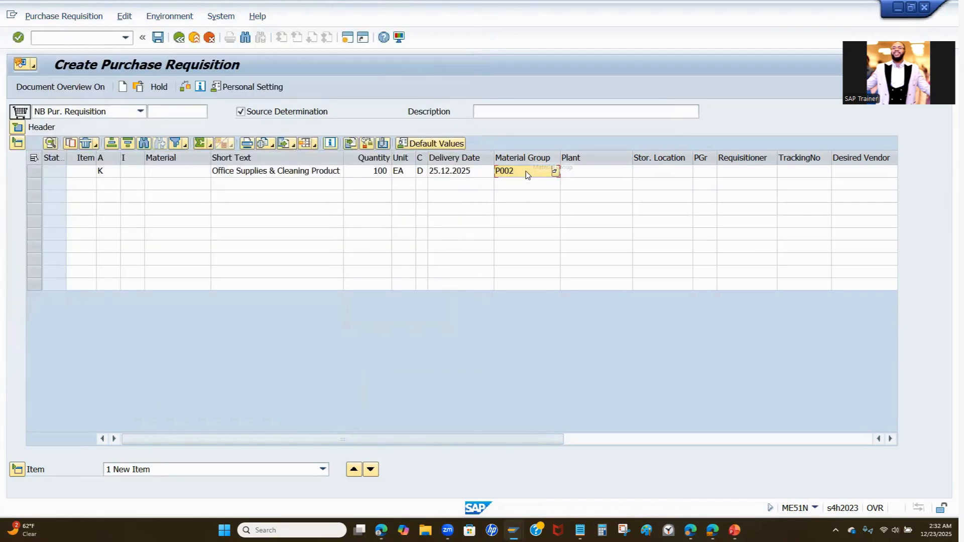
# Step: Set the item's plant to US29 and its purchasing group to 007, and confirm the line
pyautogui.click(590, 175)
pyautogui.write('us29')
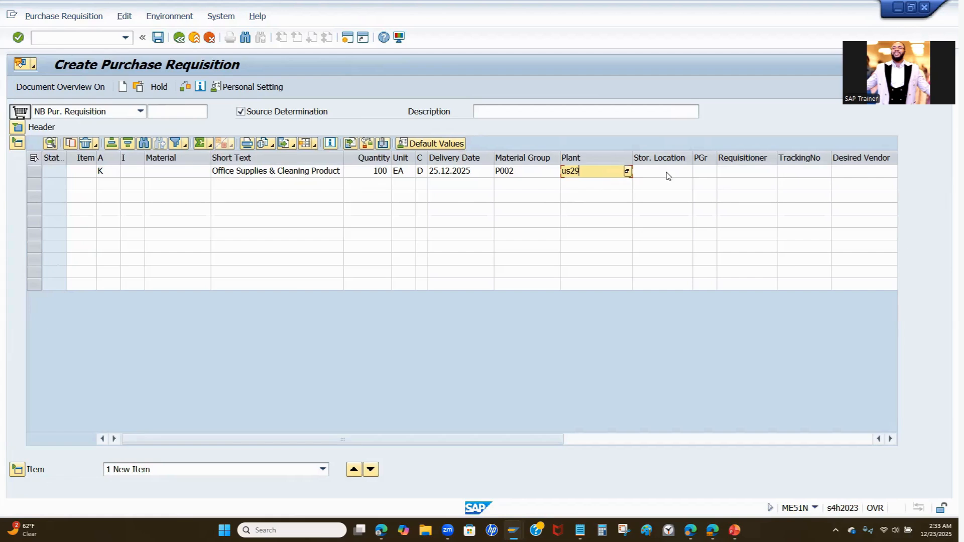
pyautogui.click(703, 174)
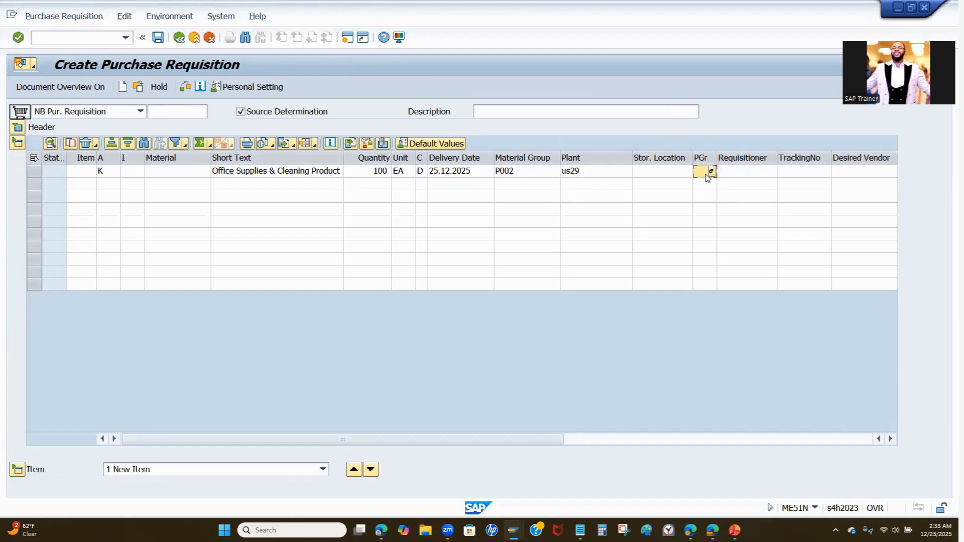
pyautogui.write('007')
pyautogui.press('Return')
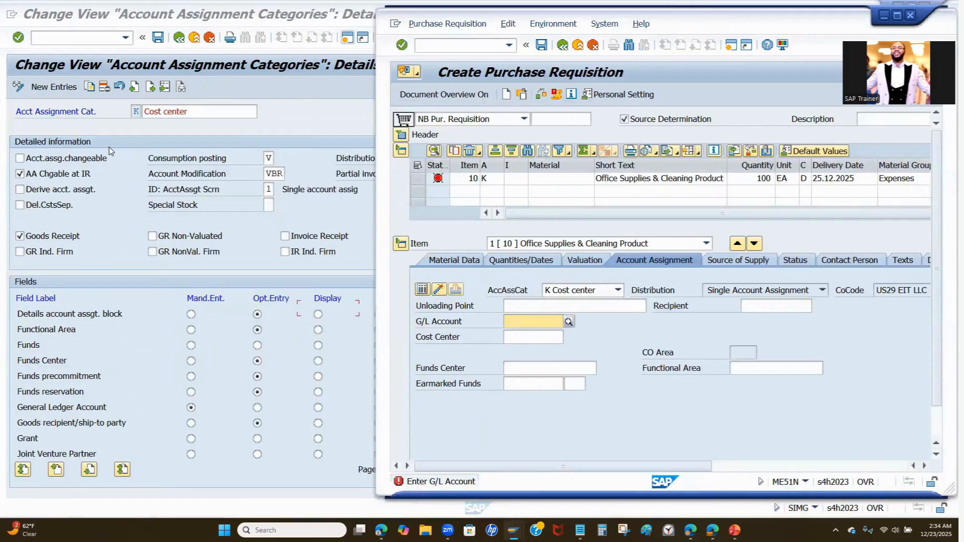
# Step: Accept the delivery date and choose the Target Houston Texas LLC source of supply priced at 4,00 USD
pyautogui.press('Return')
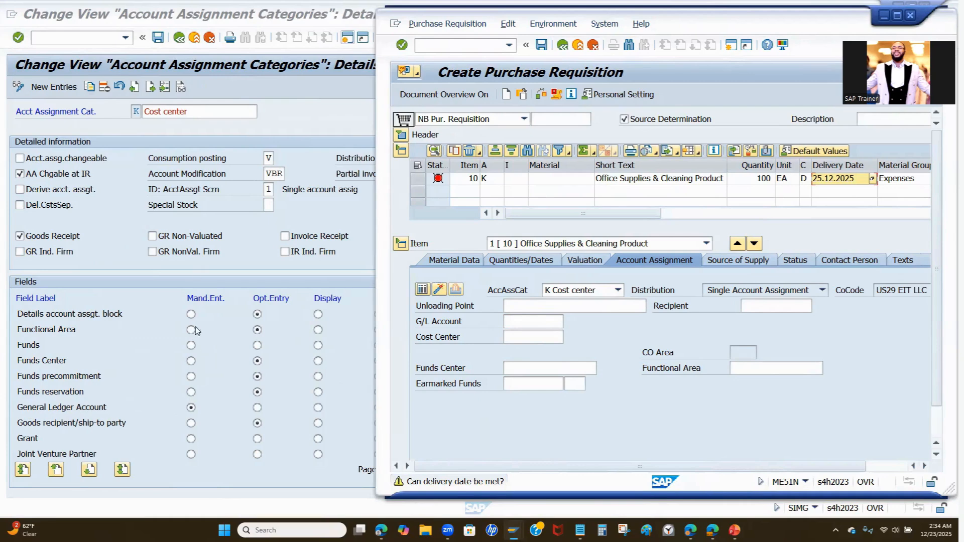
pyautogui.click(897, 15)
pyautogui.press('Return')
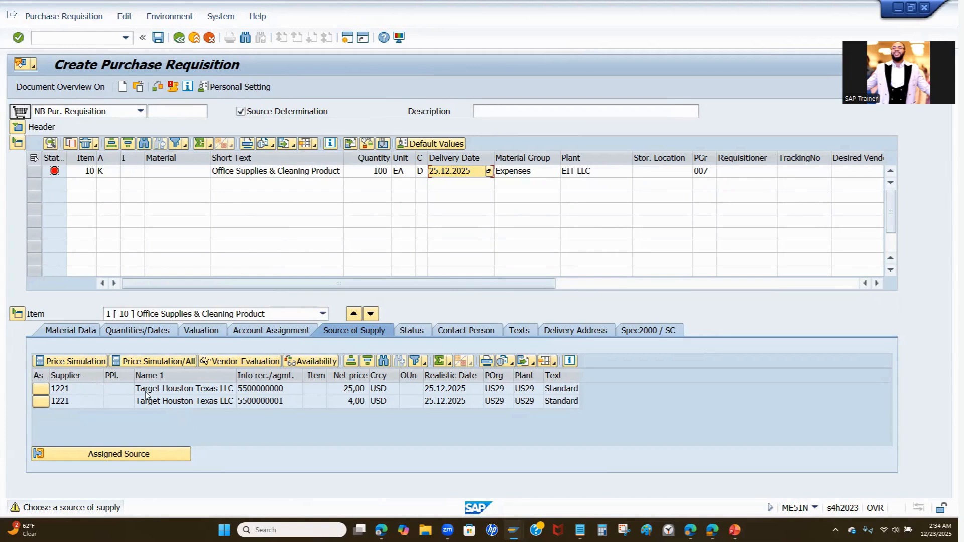
pyautogui.click(38, 402)
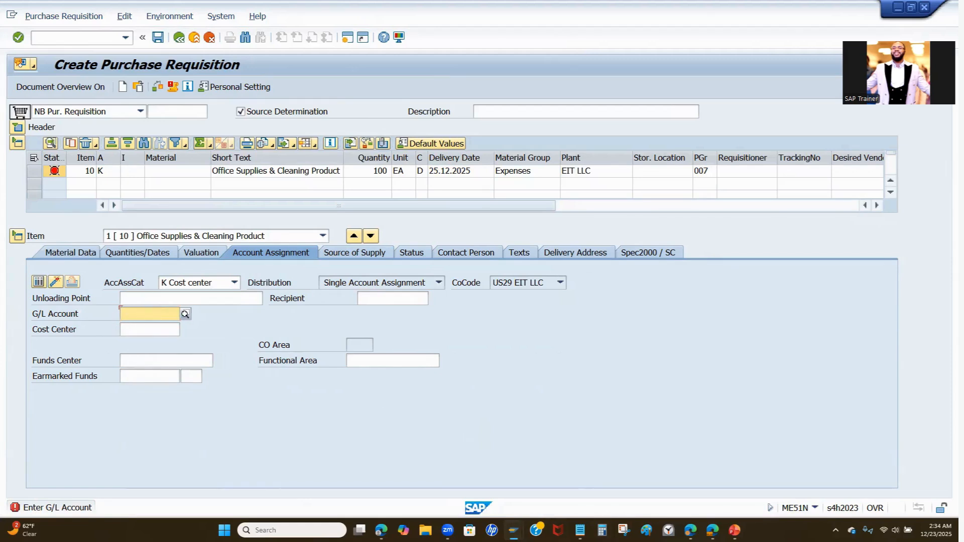
# Step: Switch to the automatic postings configuration session for transaction GBB and arrange its window beside the purchase requisition
pyautogui.click(514, 530)
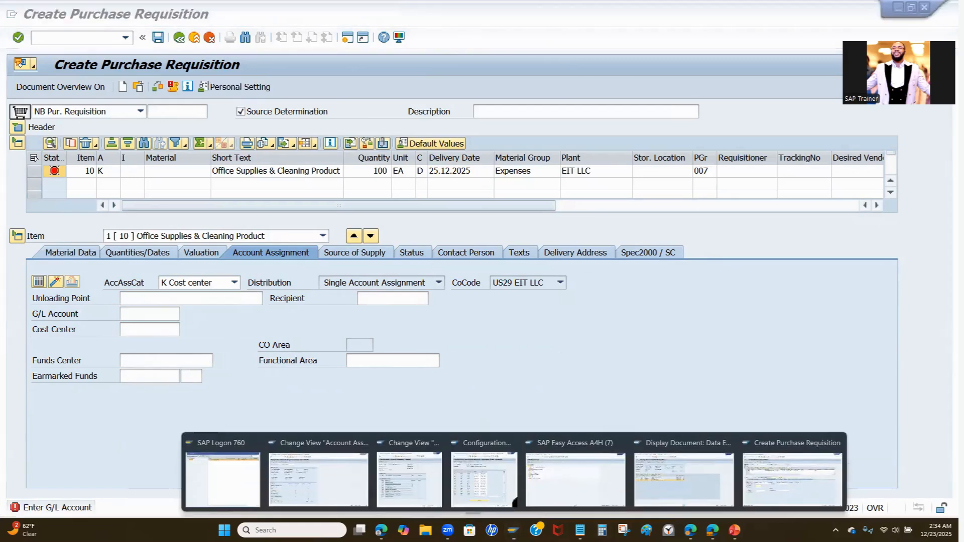
pyautogui.click(490, 498)
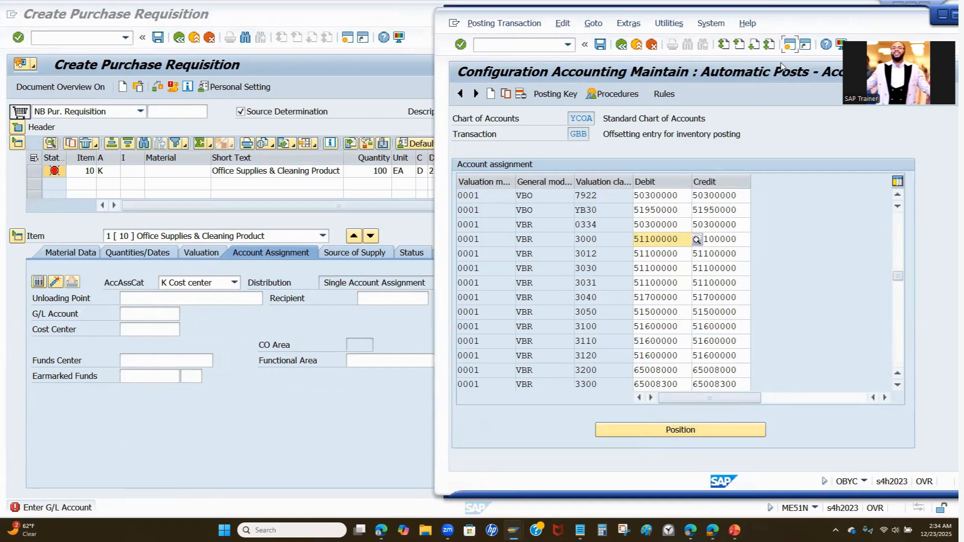
pyautogui.moveTo(791, 33); pyautogui.dragTo(755, 30)
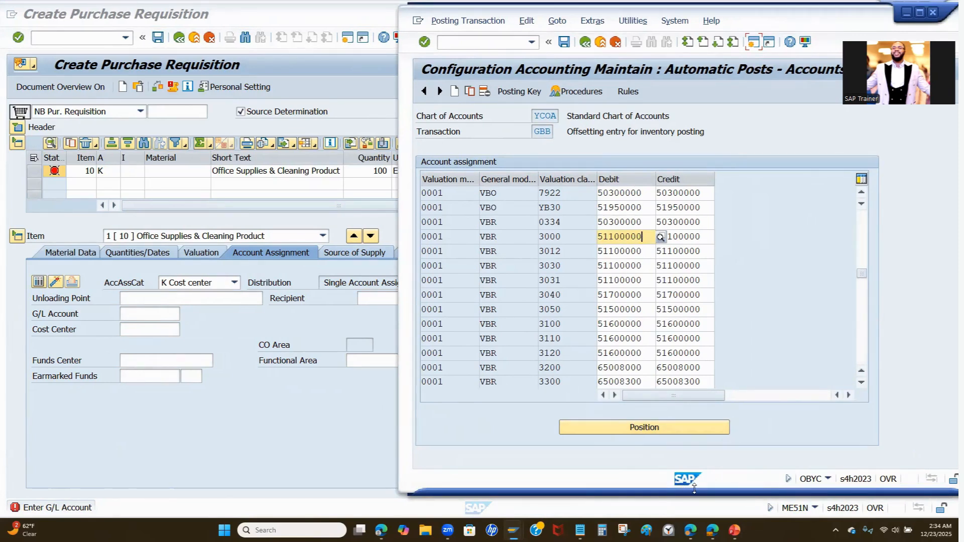
pyautogui.moveTo(703, 491); pyautogui.dragTo(703, 512)
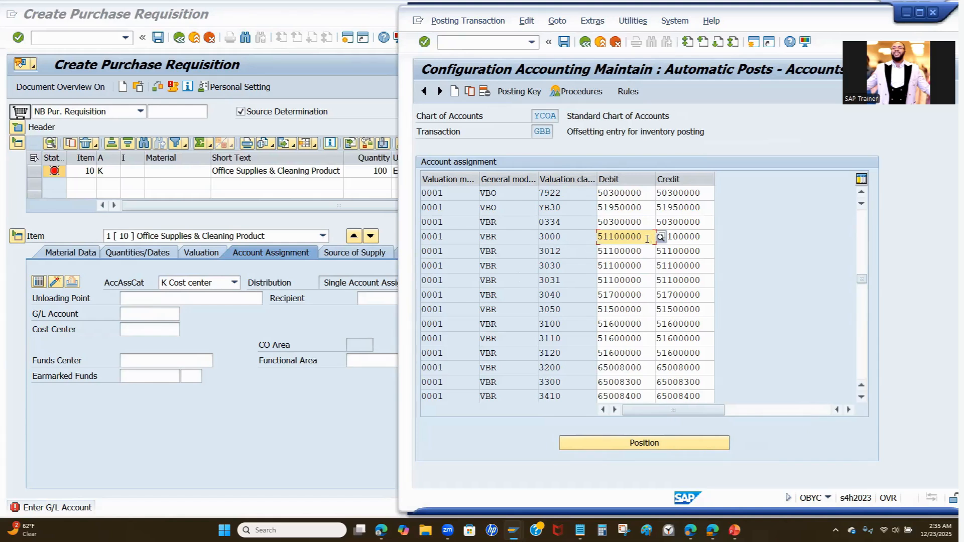
# Step: Copy the debit G/L account for VBR valuation class 3000 and display it with transaction FS00 in a new session
pyautogui.moveTo(642, 237); pyautogui.dragTo(564, 228)
pyautogui.hotkey('ctrl', 'c')
pyautogui.click(754, 42)
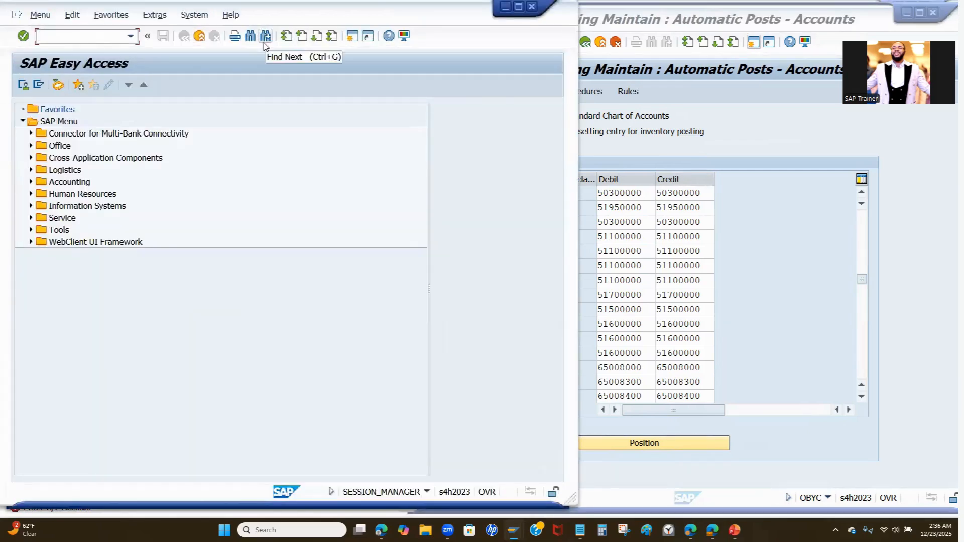
pyautogui.write('fs00')
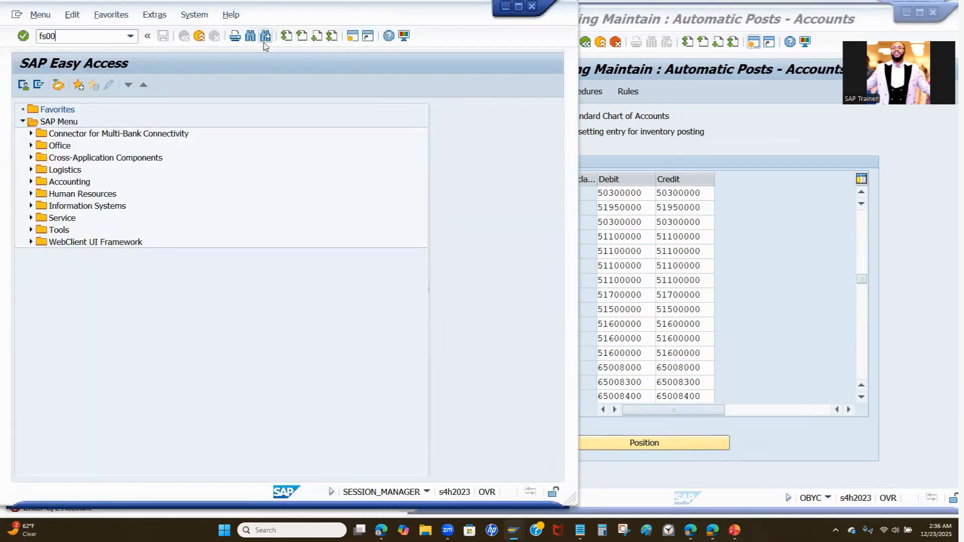
pyautogui.press('Return')
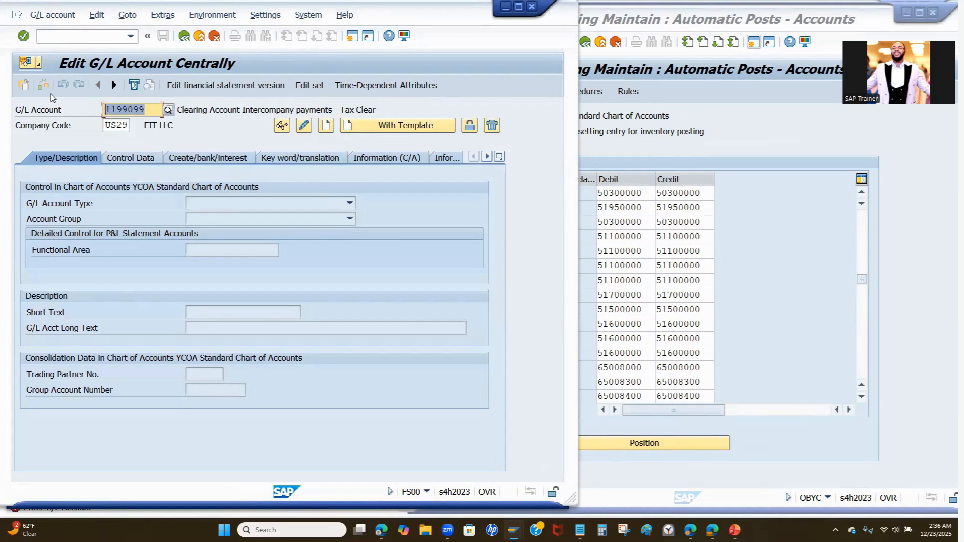
pyautogui.hotkey('ctrl', 'v')
pyautogui.press('Return')
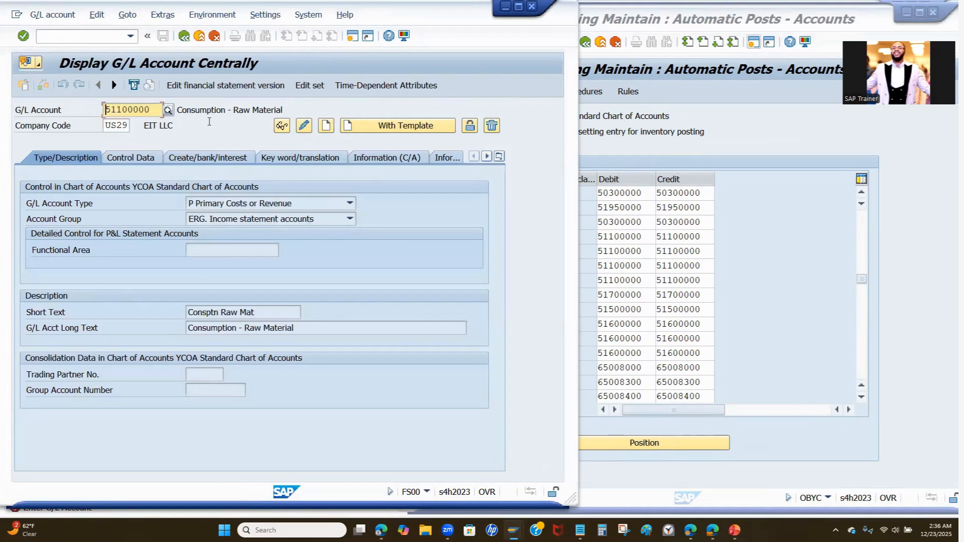
pyautogui.click(226, 110)
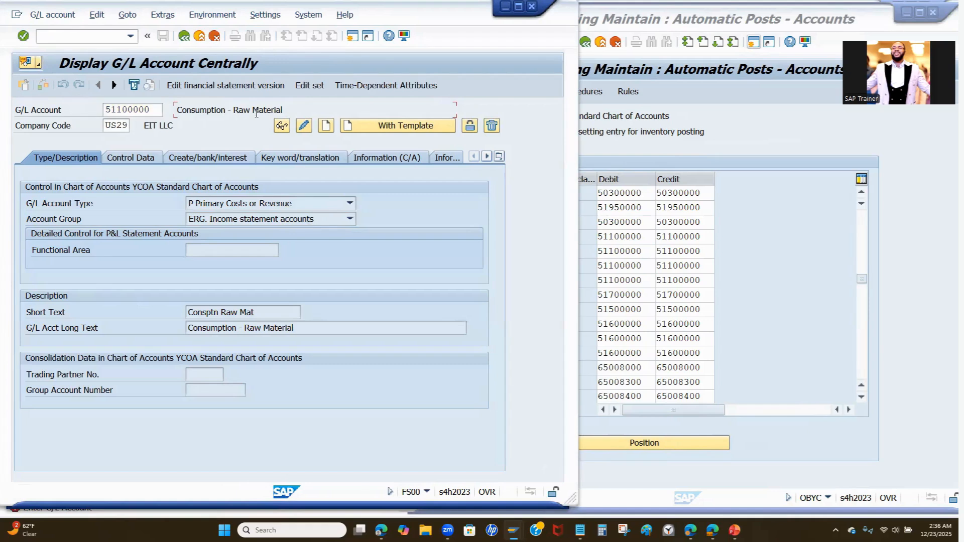
# Step: Copy the debit G/L account for VBR valuation class 0334 and display its master data in FS00
pyautogui.click(625, 222)
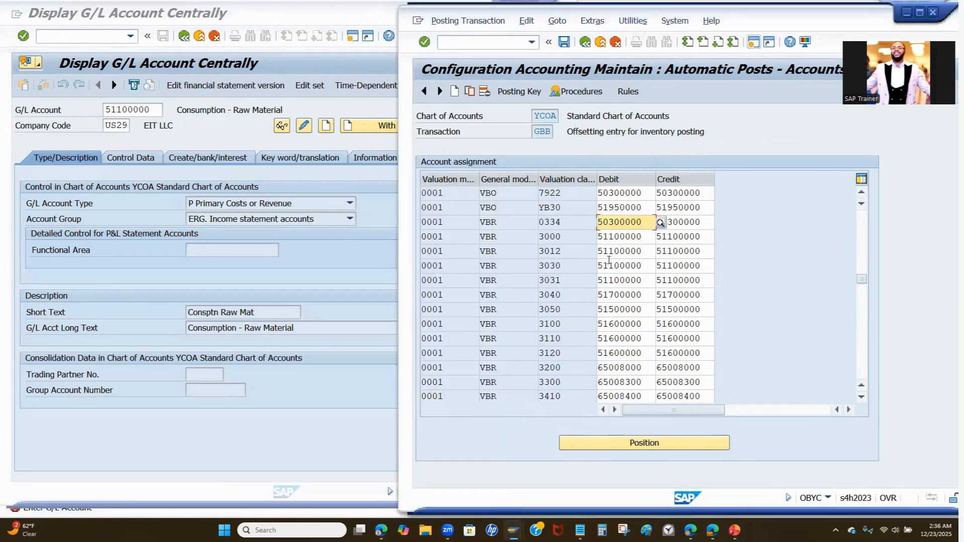
pyautogui.click(637, 239)
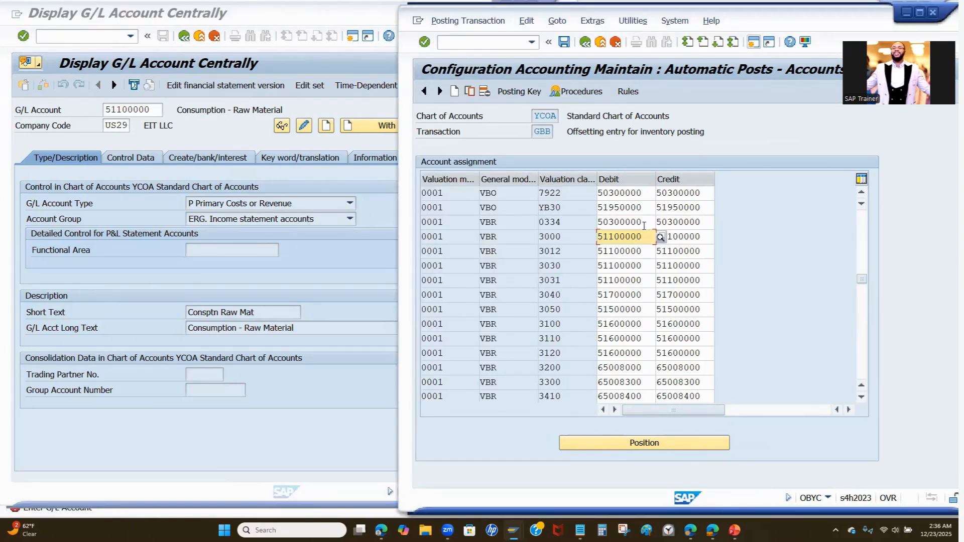
pyautogui.moveTo(648, 221); pyautogui.dragTo(572, 218)
pyautogui.hotkey('ctrl', 'c')
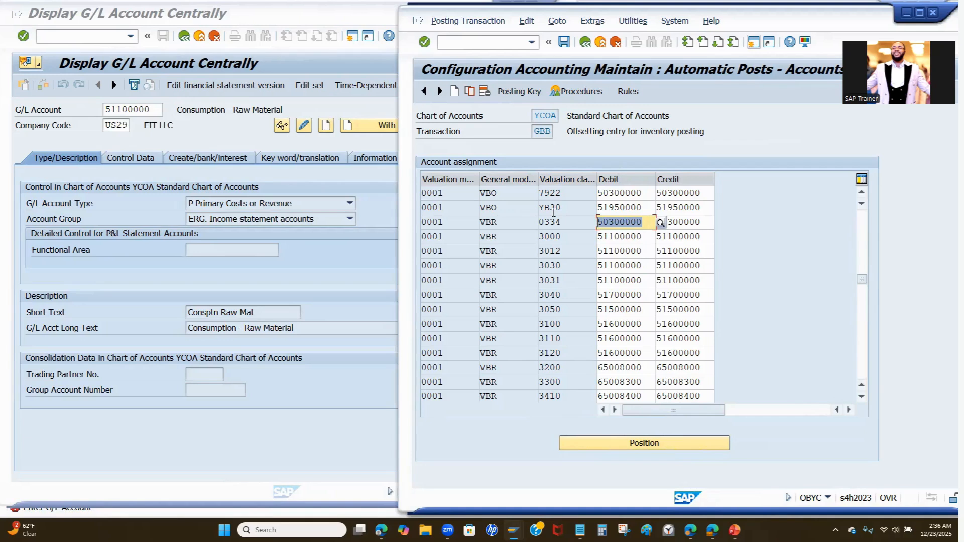
pyautogui.click(145, 109)
pyautogui.moveTo(146, 109); pyautogui.dragTo(88, 110)
pyautogui.hotkey('ctrl', 'v')
pyautogui.click(23, 36)
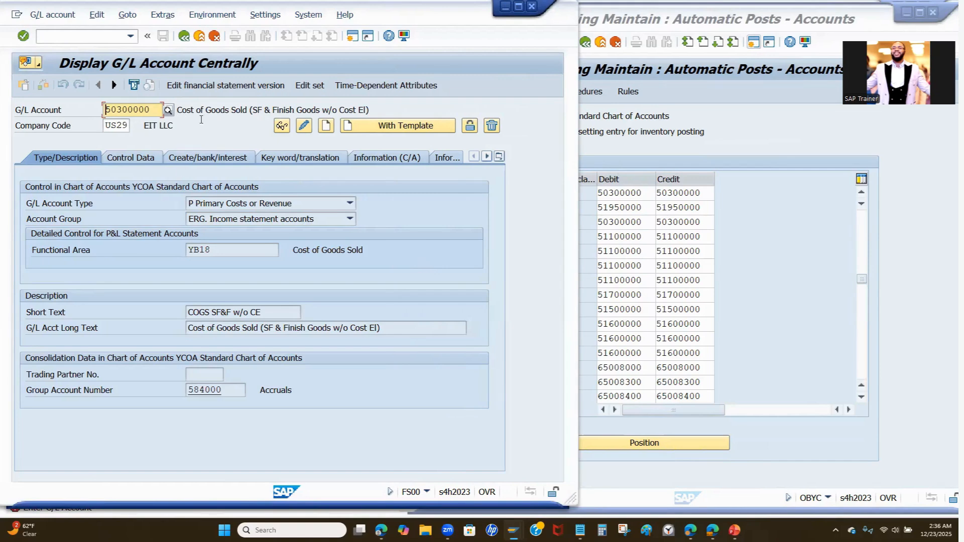
# Step: Copy the debit G/L account for VBR valuation class 3040 and display account 51700000 in FS00
pyautogui.click(622, 238)
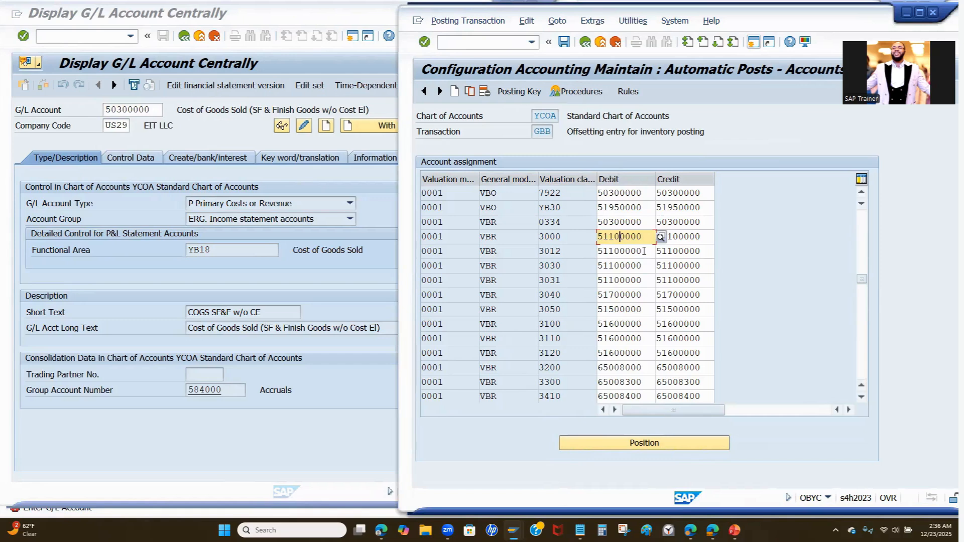
pyautogui.click(651, 295)
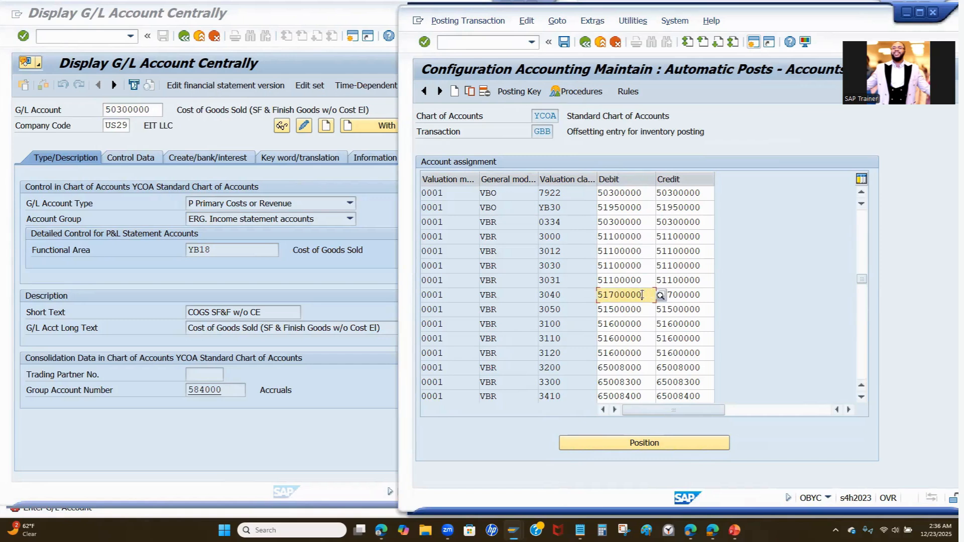
pyautogui.moveTo(642, 295); pyautogui.dragTo(582, 285)
pyautogui.hotkey('ctrl', 'c')
pyautogui.moveTo(504, 295); pyautogui.dragTo(481, 295)
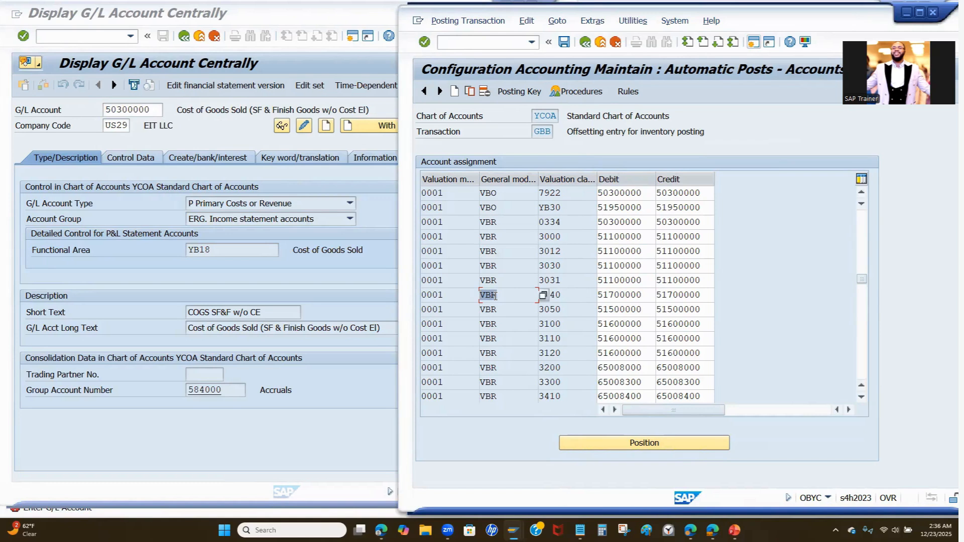
pyautogui.click(147, 121)
pyautogui.hotkey('ctrl', 'v')
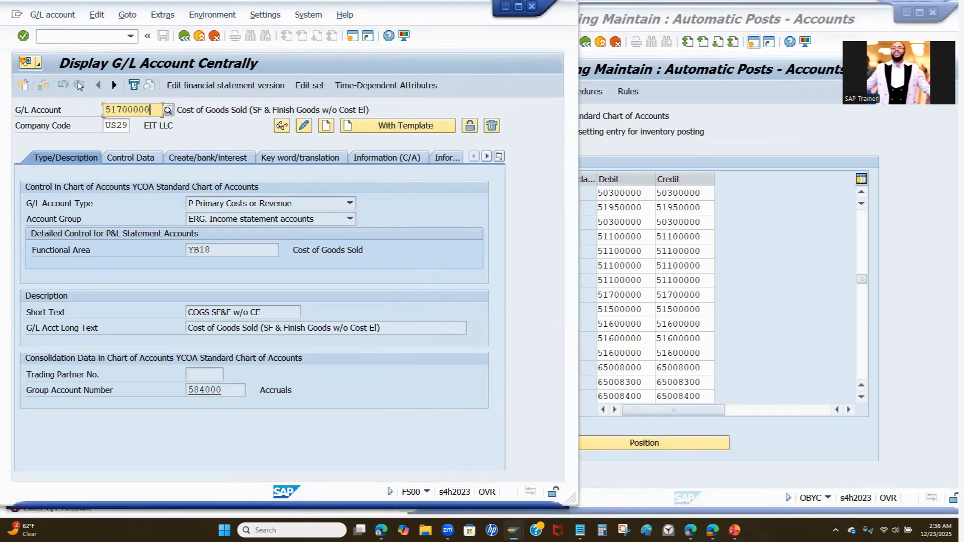
pyautogui.click(23, 35)
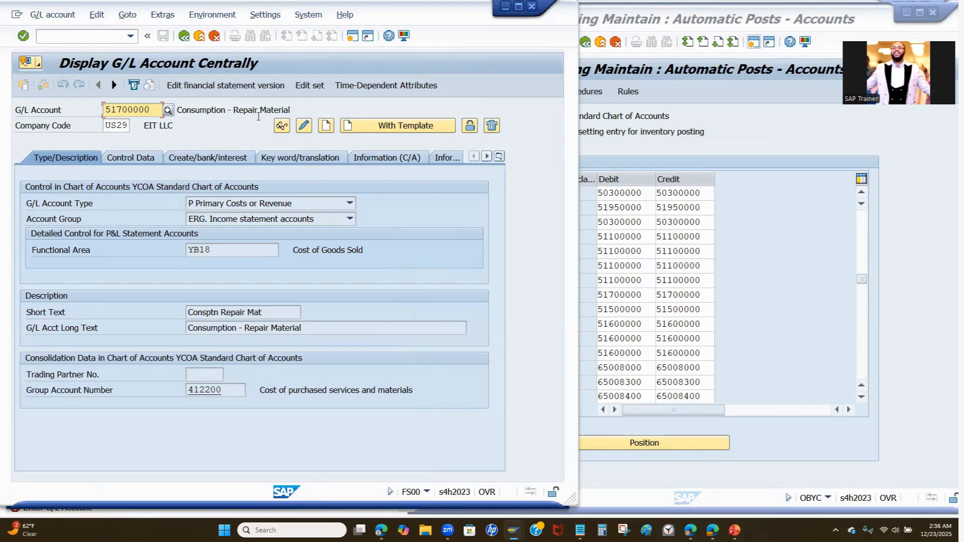
# Step: Take the debit G/L account for VBR valuation class 3100 and display account 51600000 in FS00
pyautogui.click(625, 338)
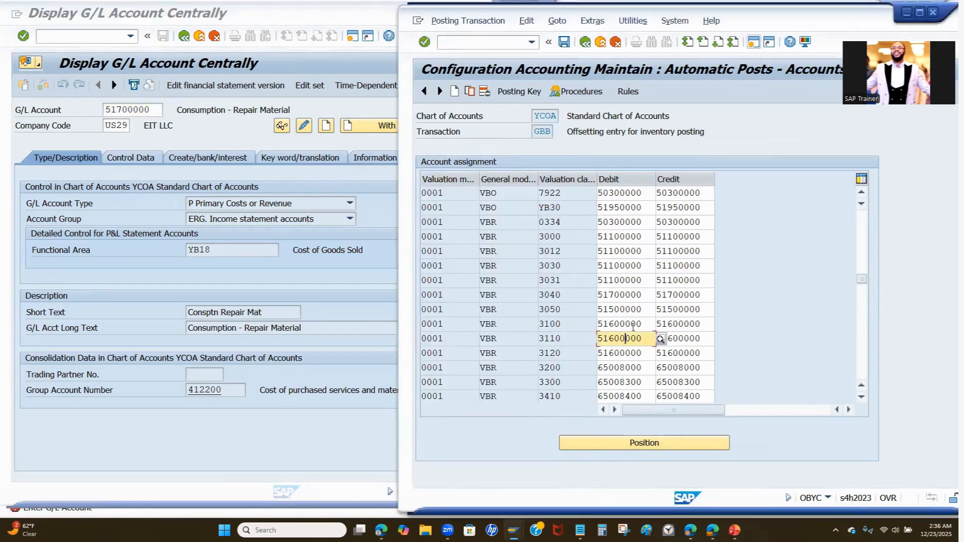
pyautogui.click(647, 322)
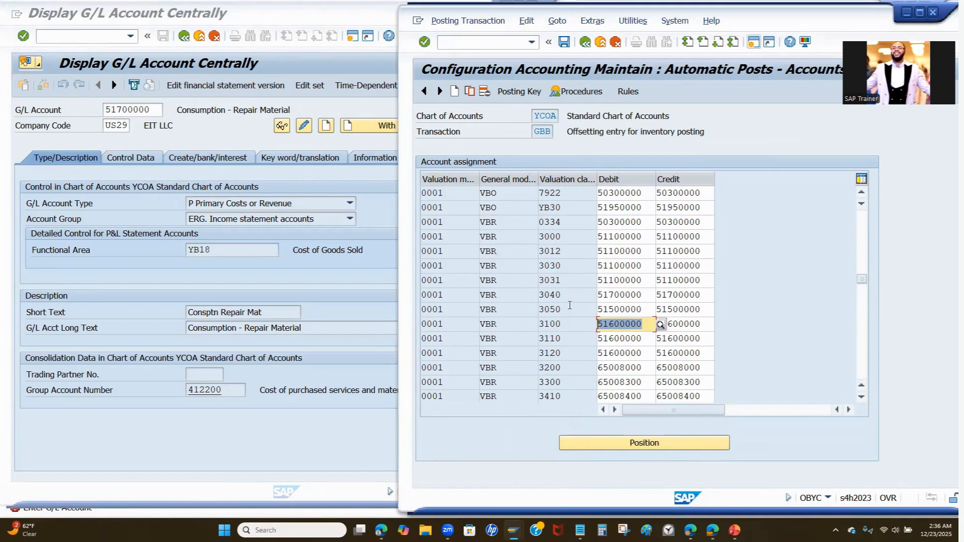
pyautogui.click(200, 122)
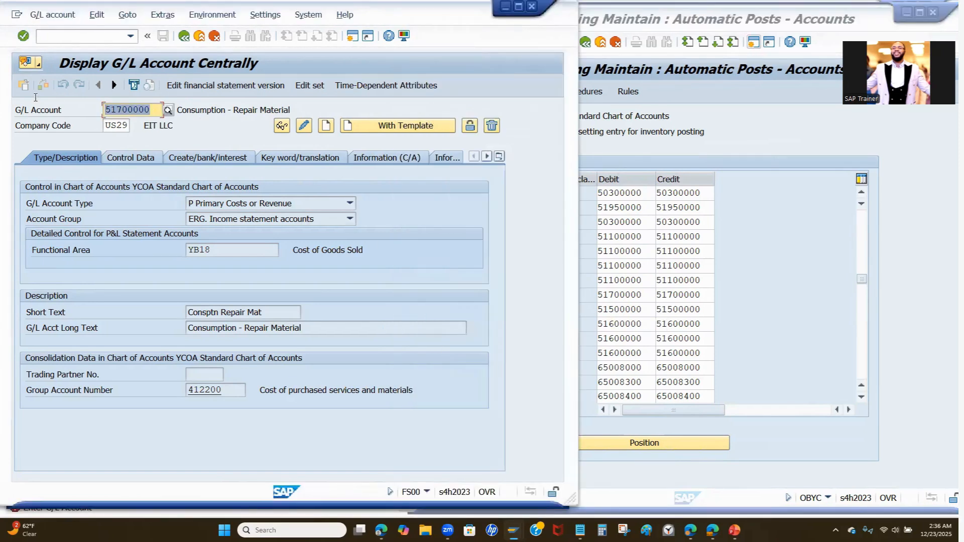
pyautogui.write('51600000')
pyautogui.click(23, 35)
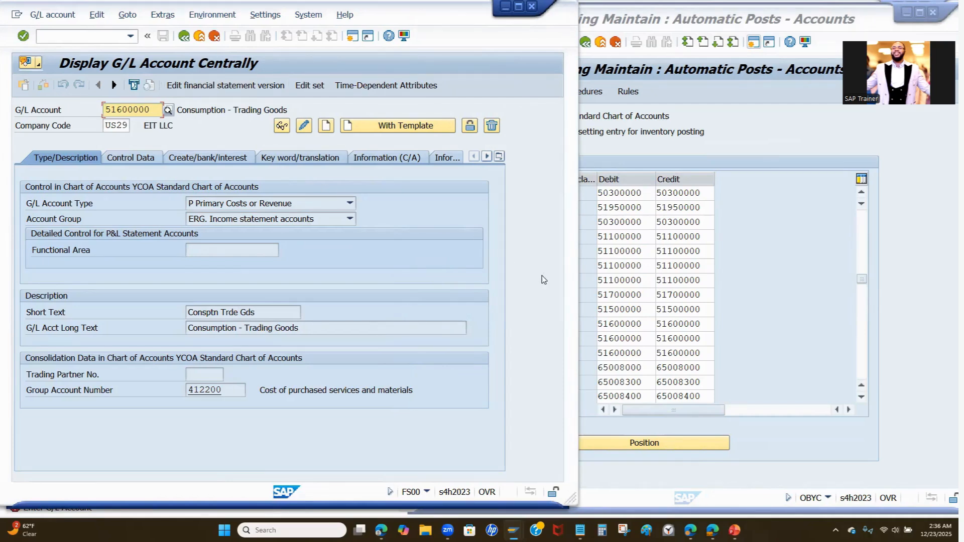
# Step: Display G/L account 50300000, the debit account for VBR valuation class 0334, once more in FS00
pyautogui.click(659, 302)
pyautogui.click(628, 309)
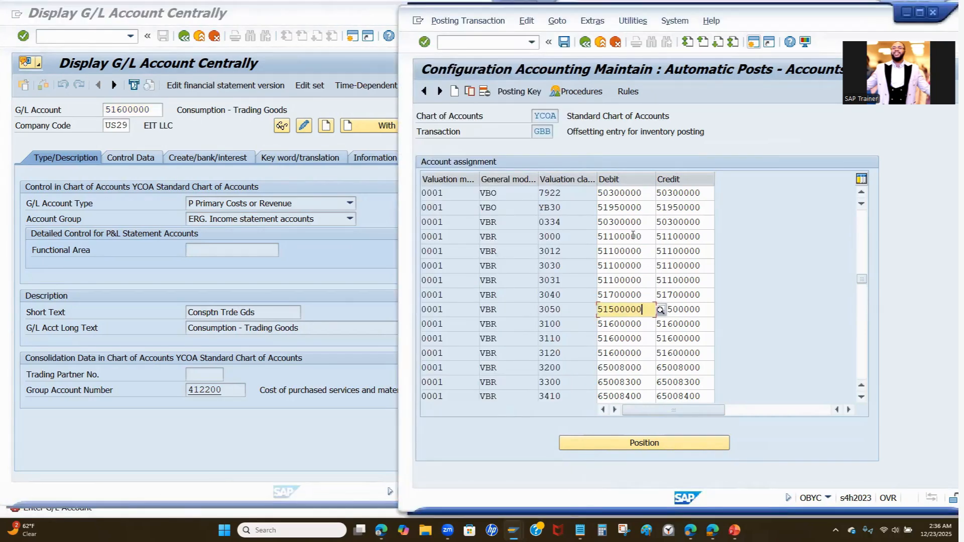
pyautogui.click(630, 222)
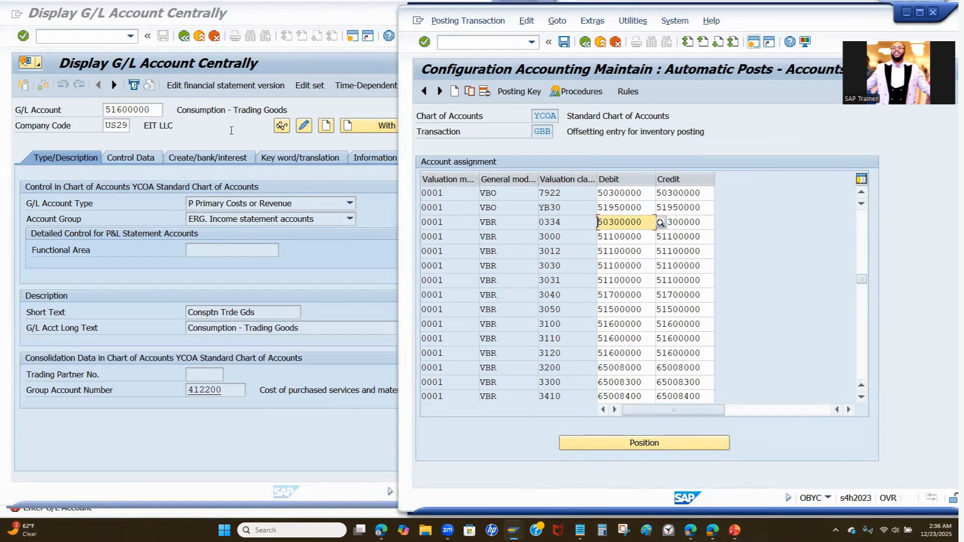
pyautogui.click(148, 111)
pyautogui.moveTo(149, 111); pyautogui.dragTo(64, 100)
pyautogui.write('50300000')
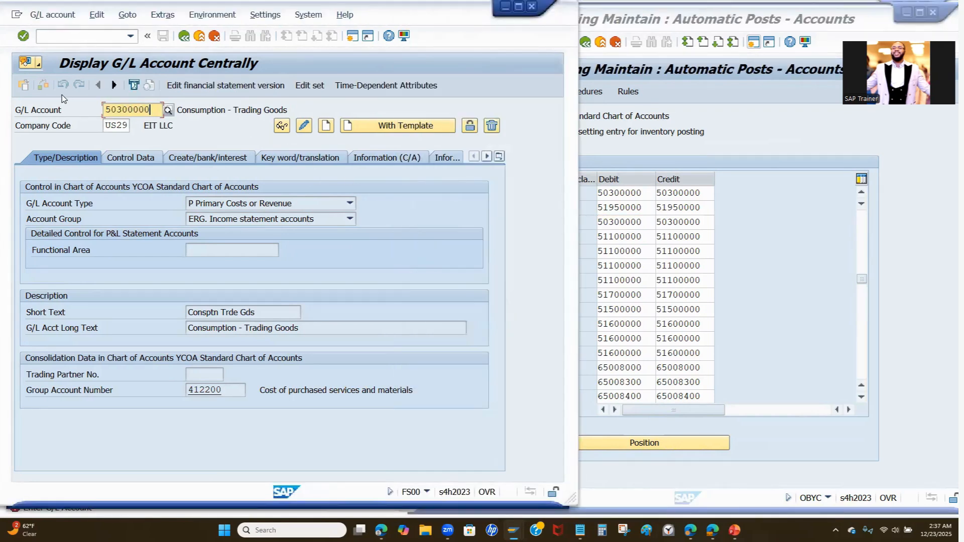
pyautogui.click(23, 36)
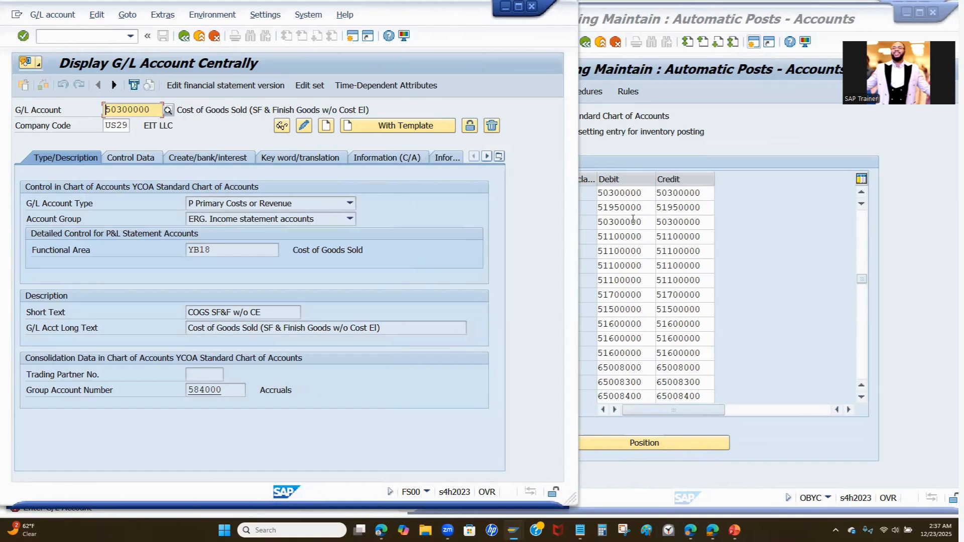
# Step: Copy debit G/L account 51100000 from VBR valuation class 3000 and display its master data in FS00
pyautogui.click(647, 257)
pyautogui.click(643, 237)
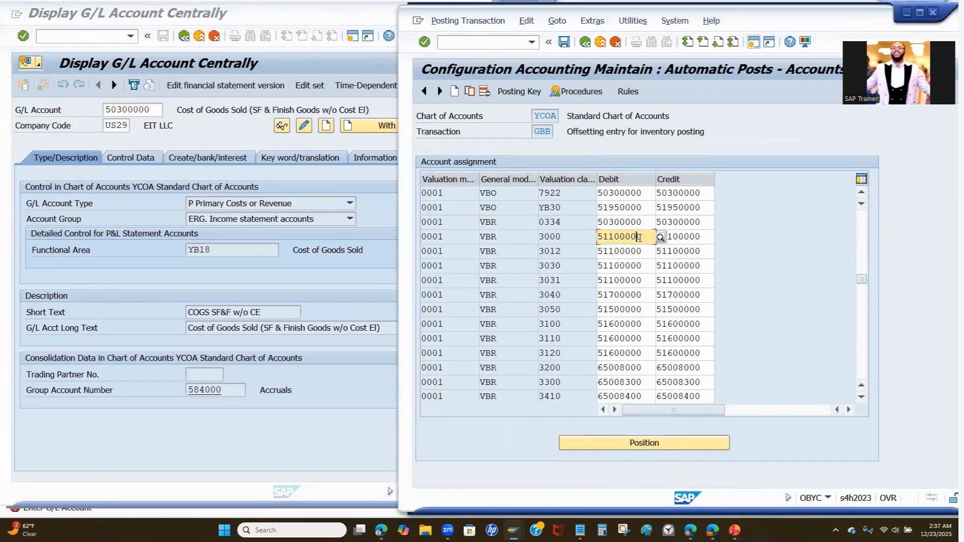
pyautogui.moveTo(643, 236); pyautogui.dragTo(548, 224)
pyautogui.hotkey('ctrl', 'c')
pyautogui.click(122, 111)
pyautogui.moveTo(149, 111); pyautogui.dragTo(49, 101)
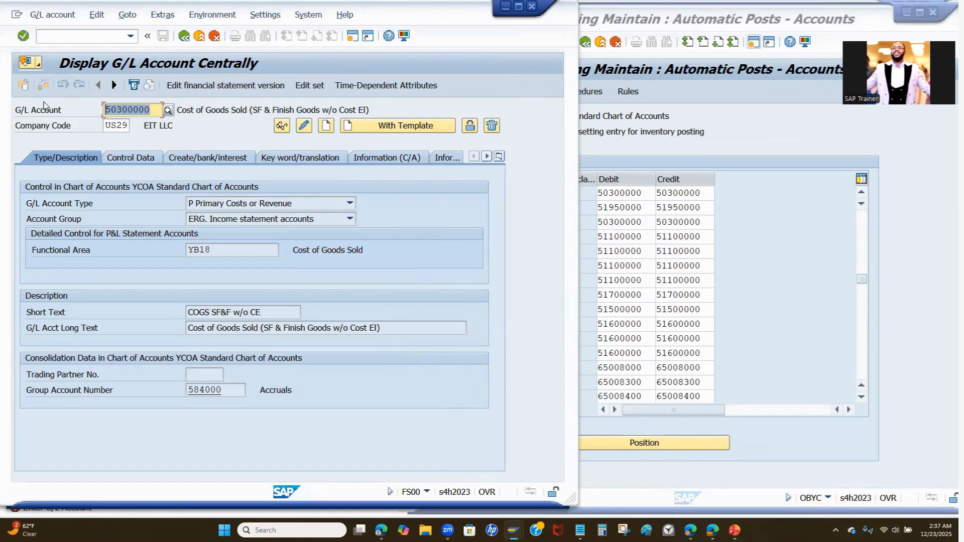
pyautogui.hotkey('ctrl', 'v')
pyautogui.press('Return')
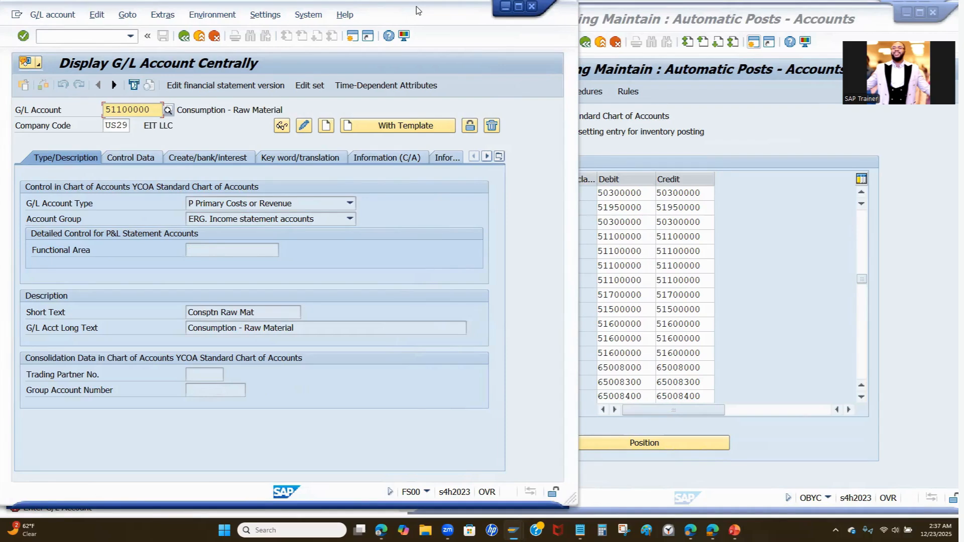
# Step: Return to the purchase requisition and enter G/L account 51100000 in the item's account assignment
pyautogui.click(505, 6)
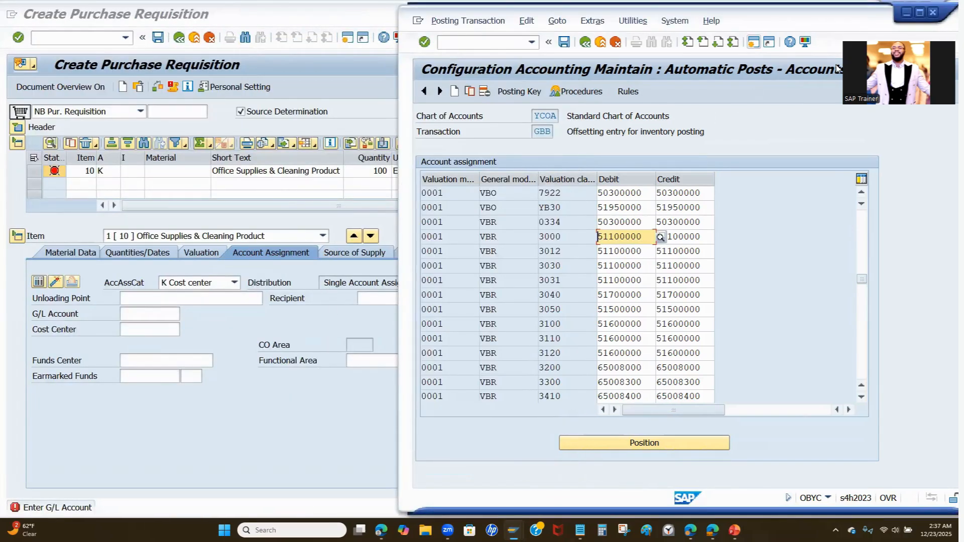
pyautogui.click(204, 318)
pyautogui.click(147, 316)
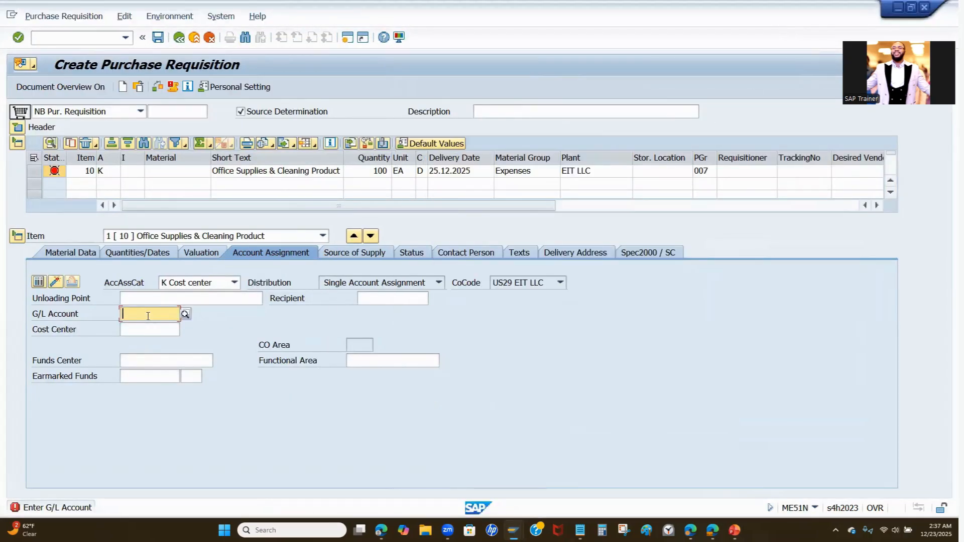
pyautogui.hotkey('ctrl', 'v')
pyautogui.click(159, 332)
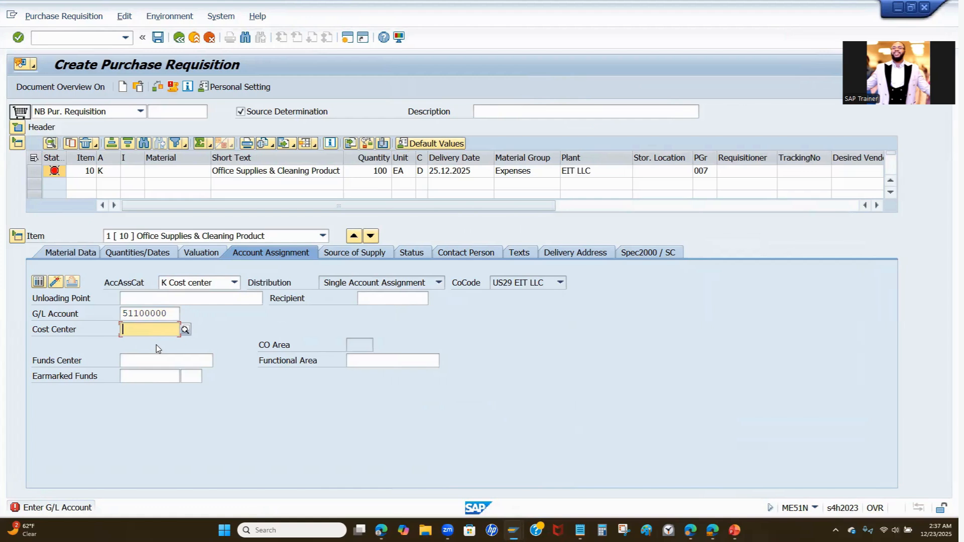
pyautogui.press('Return')
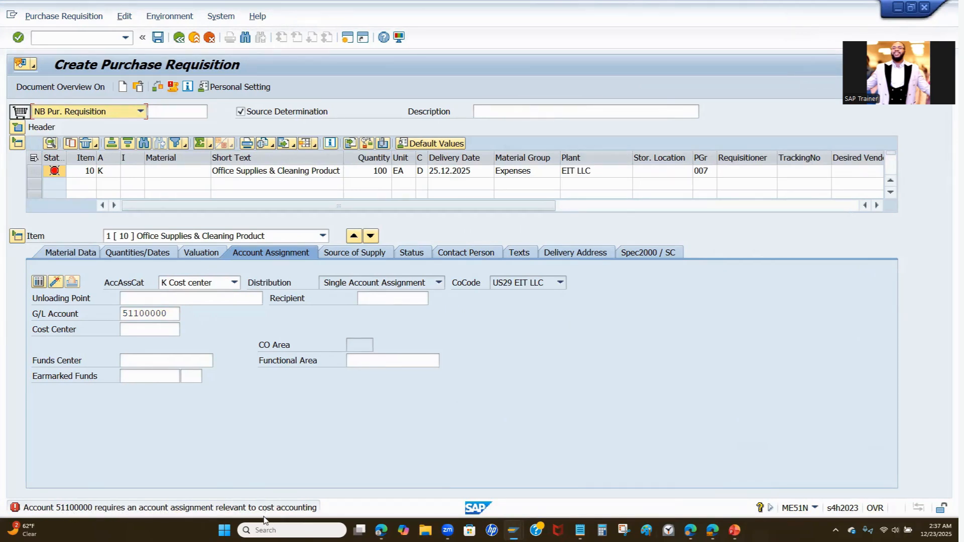
# Step: Look up cost centers for controlling area A000 and company code US29, and assign ZUS29 to the item
pyautogui.click(159, 329)
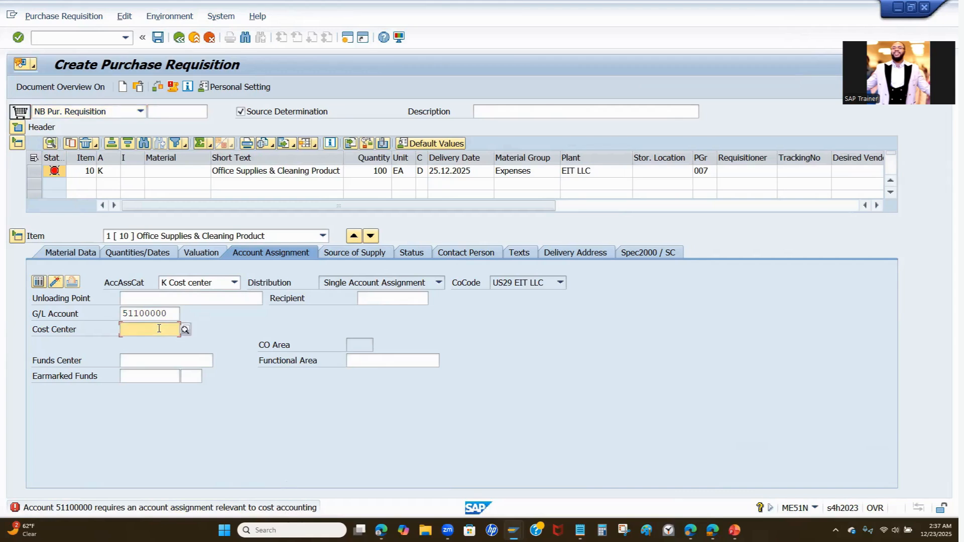
pyautogui.click(184, 329)
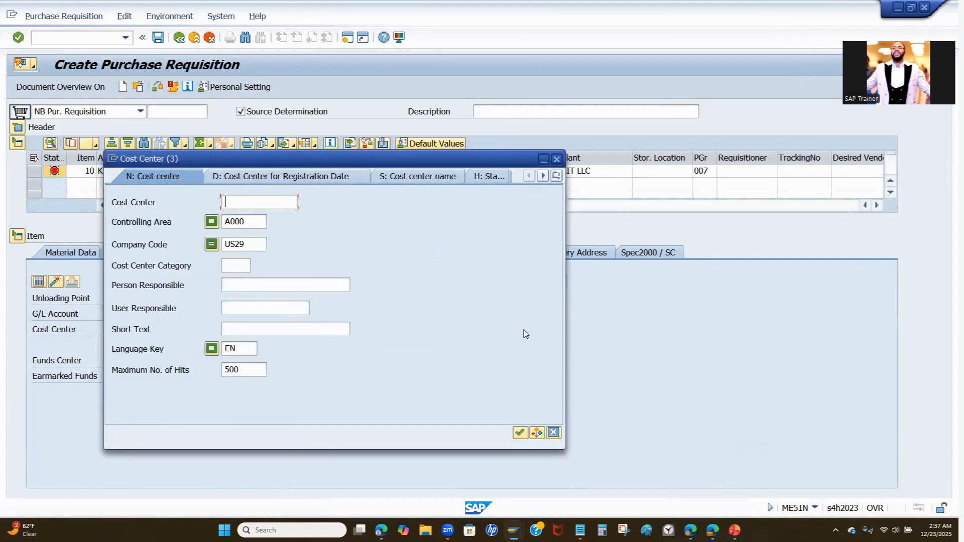
pyautogui.doubleClick(251, 222)
pyautogui.moveTo(295, 162); pyautogui.dragTo(434, 179)
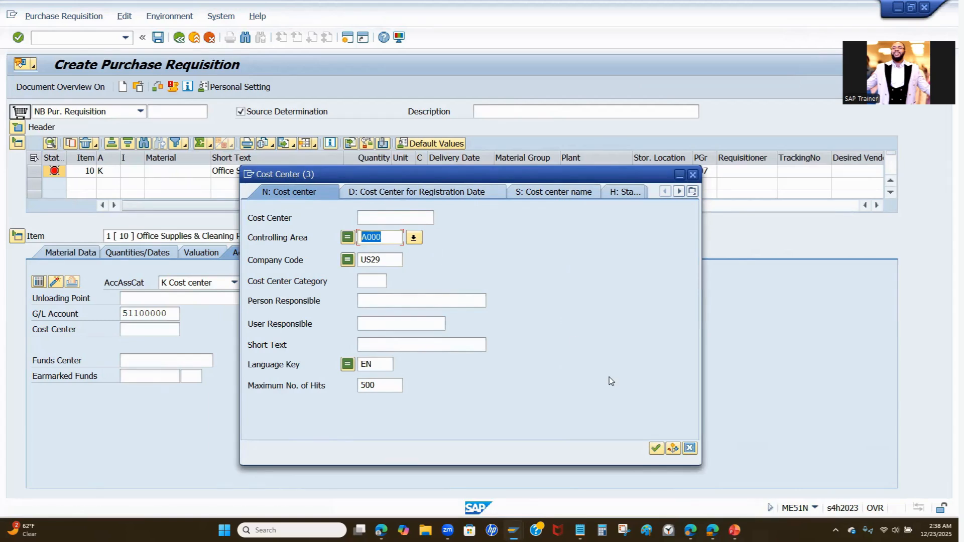
pyautogui.click(657, 448)
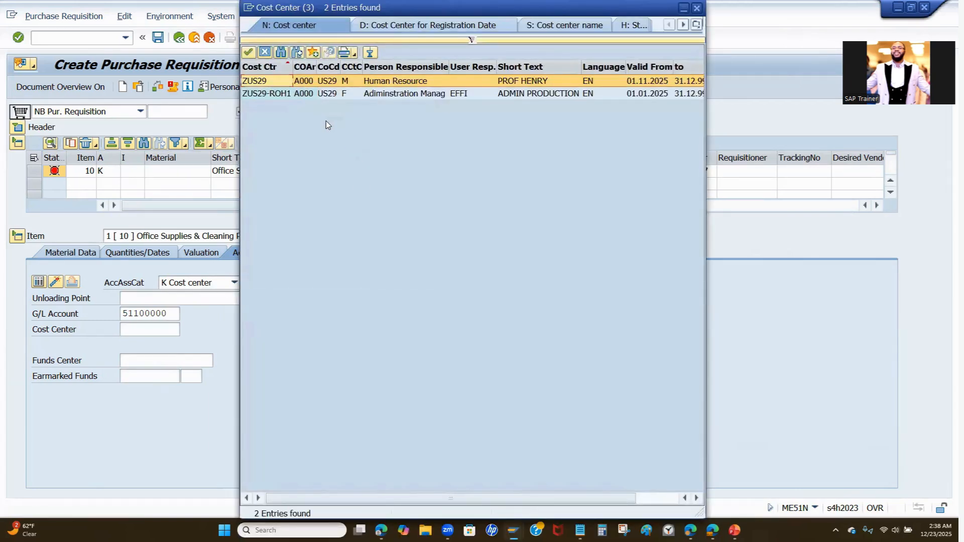
pyautogui.doubleClick(258, 83)
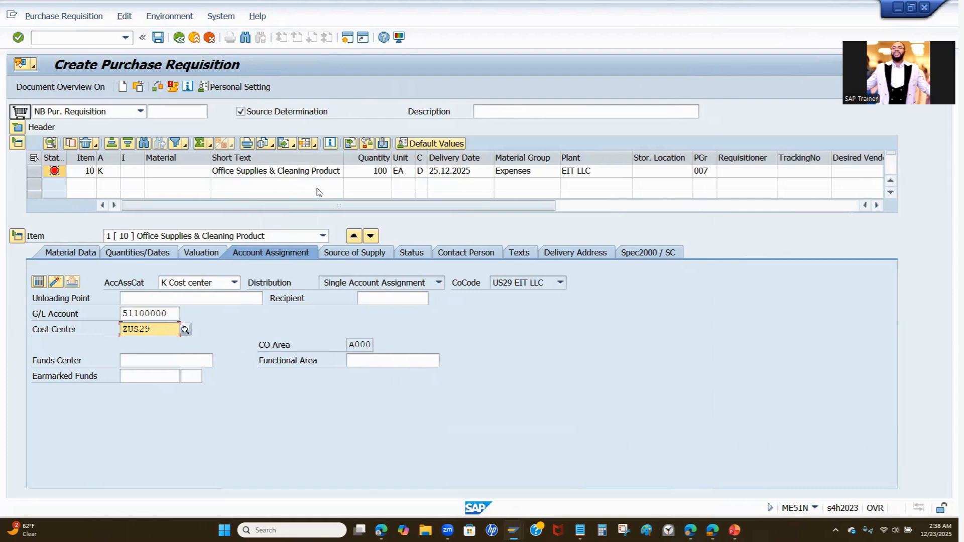
pyautogui.press('Return')
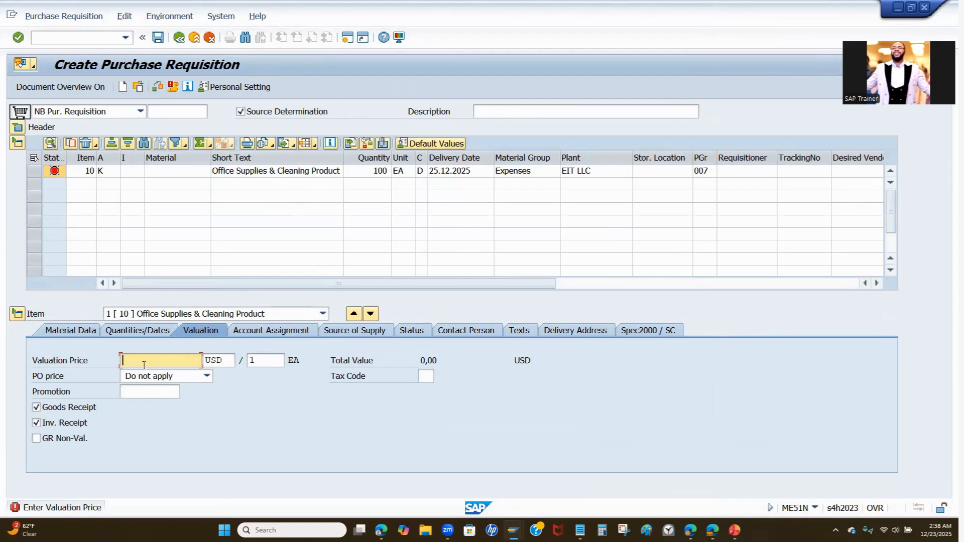
# Step: Enter a valuation price of 4 and try switching the Goods Receipt and Invoice Receipt indicators off and back on
pyautogui.write('4')
pyautogui.click(36, 423)
pyautogui.click(36, 407)
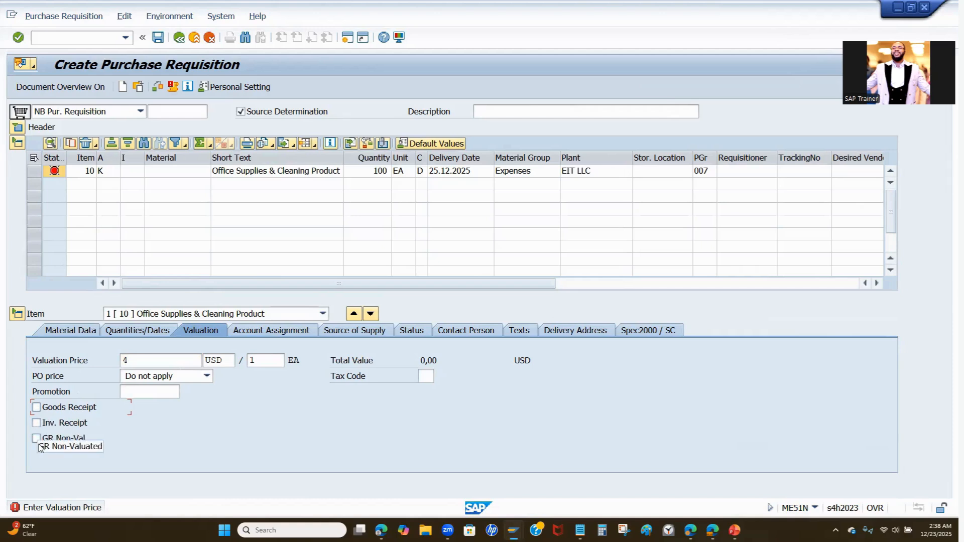
pyautogui.click(36, 408)
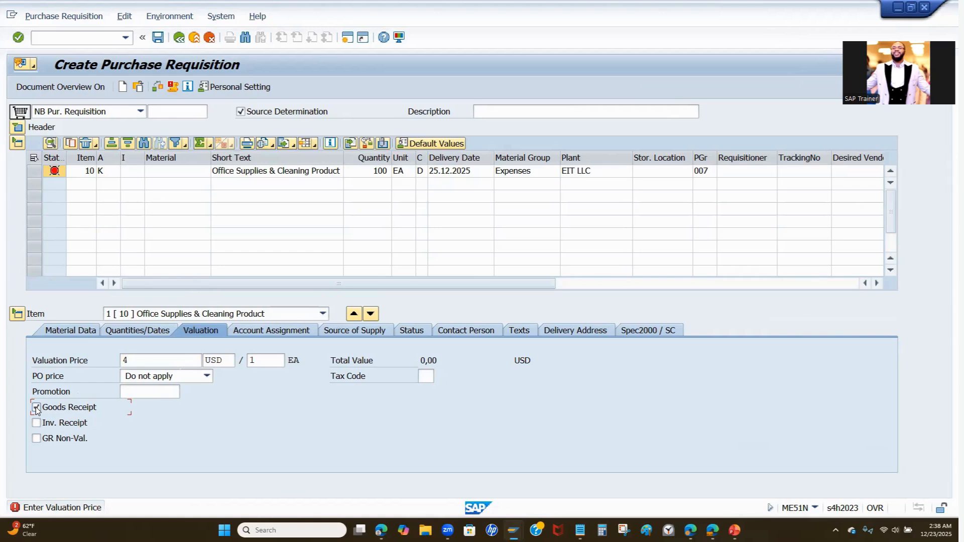
pyautogui.click(36, 408)
pyautogui.click(37, 424)
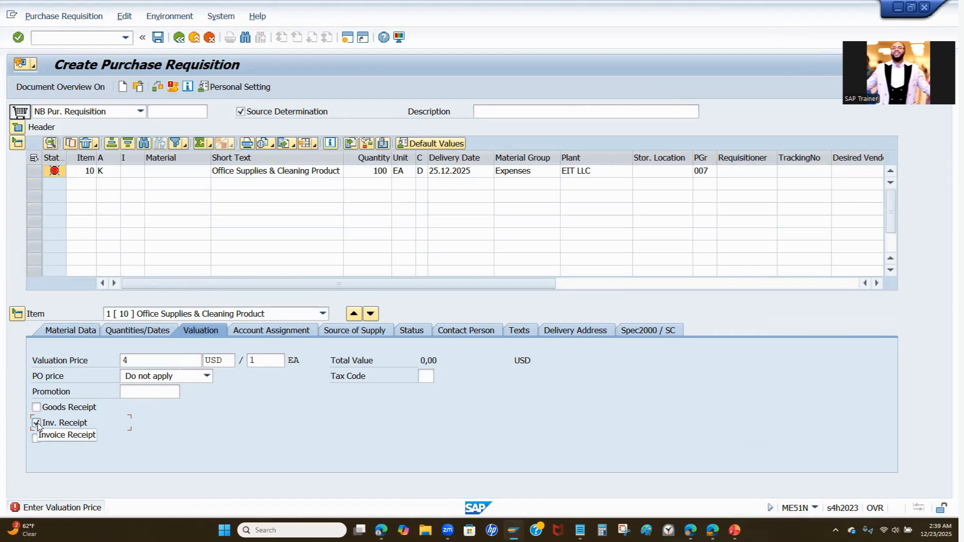
pyautogui.click(37, 424)
pyautogui.click(36, 408)
pyautogui.click(36, 423)
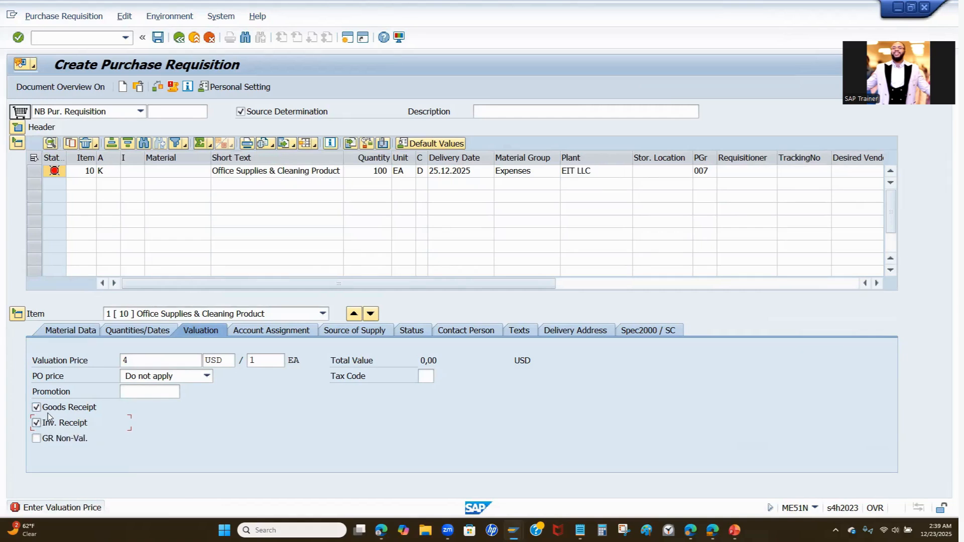
# Step: Set the item's valuation price to 4 USD per EA and validate the requisition
pyautogui.click(154, 363)
pyautogui.write('4')
pyautogui.press('Return')
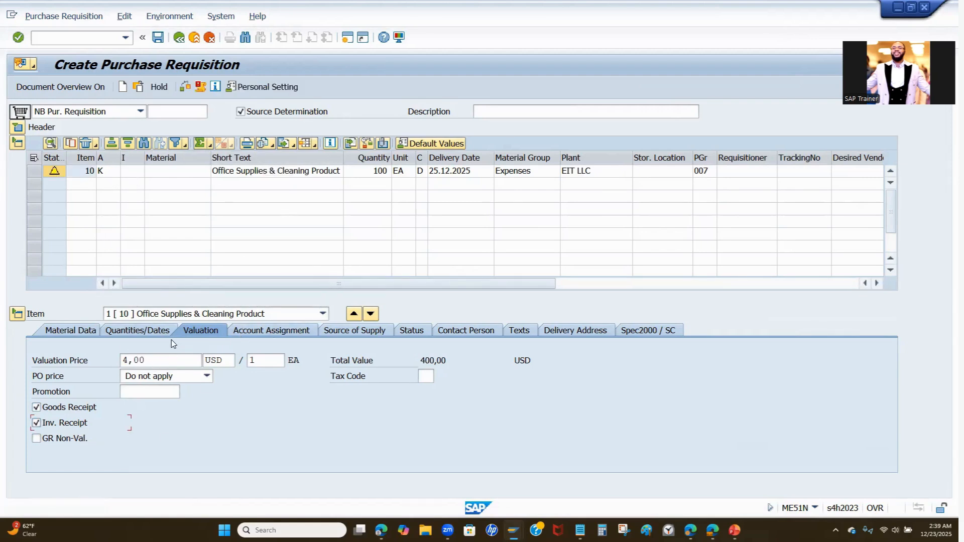
# Step: Check the requisition item's assigned source of supply and the cost center in its account assignment
pyautogui.click(348, 334)
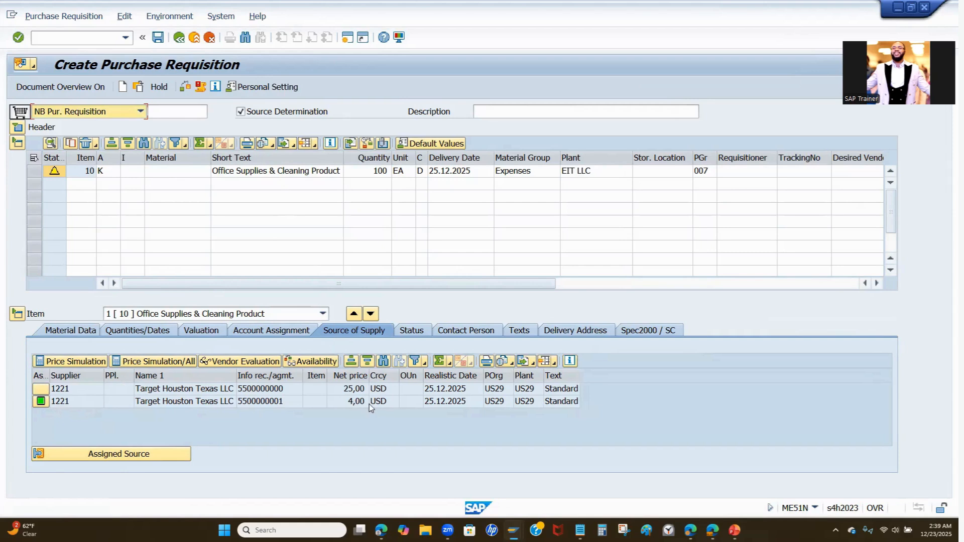
pyautogui.click(270, 329)
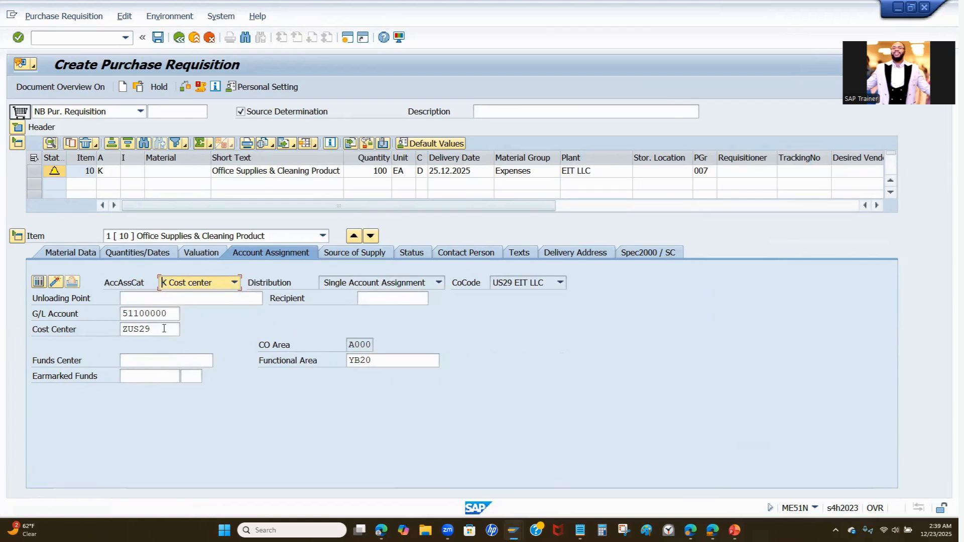
pyautogui.moveTo(163, 328); pyautogui.dragTo(73, 320)
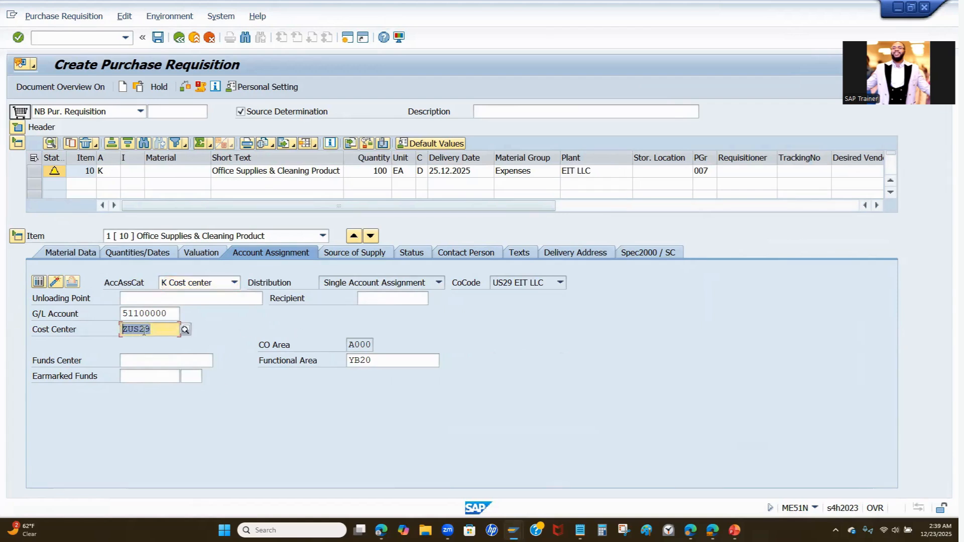
# Step: Open a new session and display the cost center standard hierarchy (OKENN) from the Cost Center Accounting master data
pyautogui.click(347, 38)
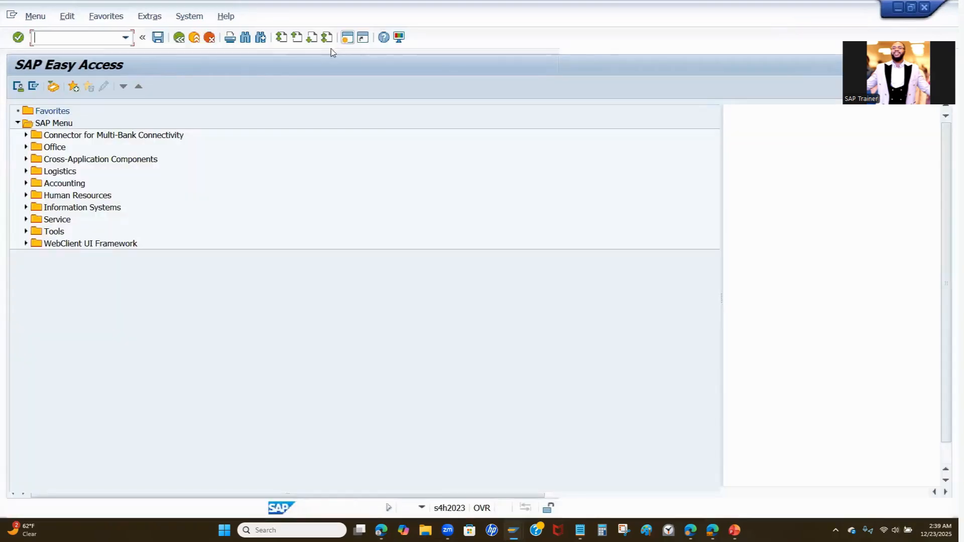
pyautogui.click(26, 183)
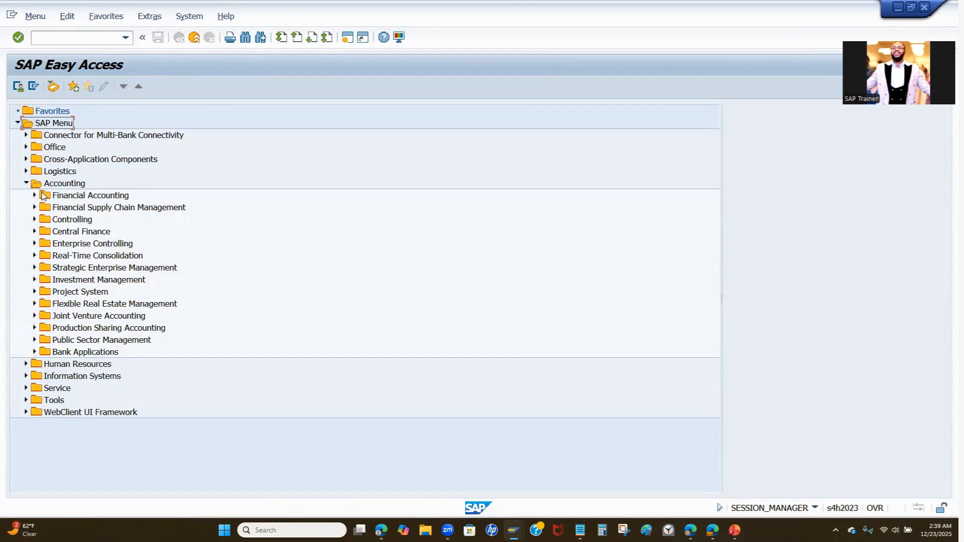
pyautogui.click(35, 219)
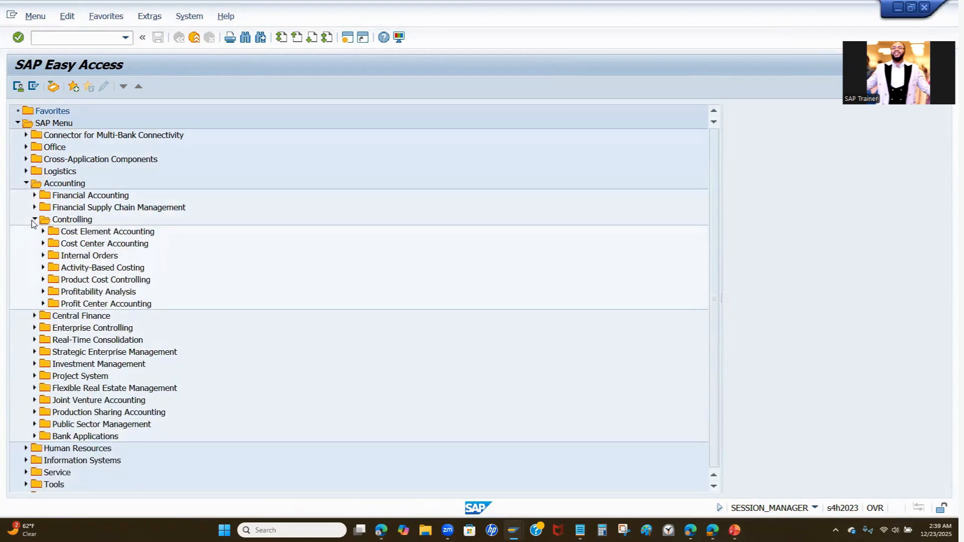
pyautogui.click(43, 244)
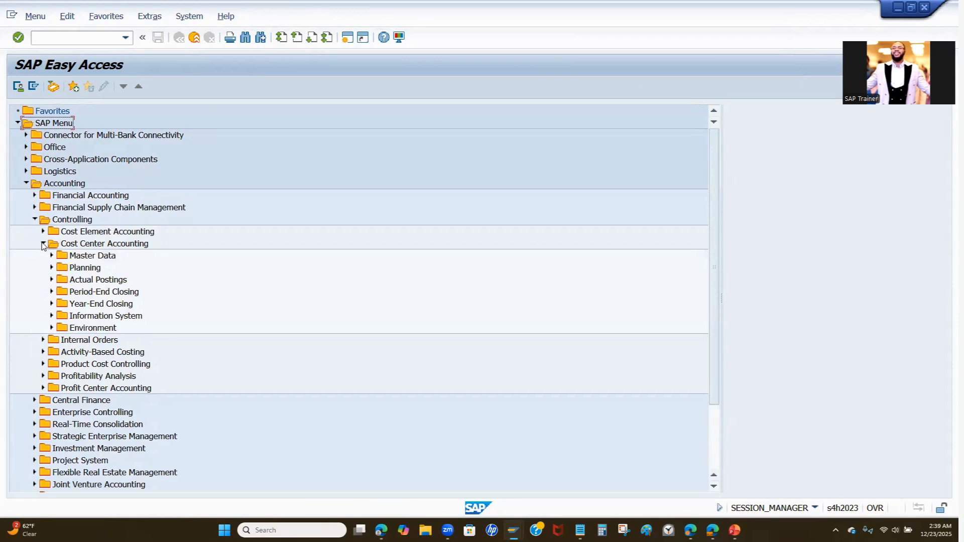
pyautogui.click(52, 256)
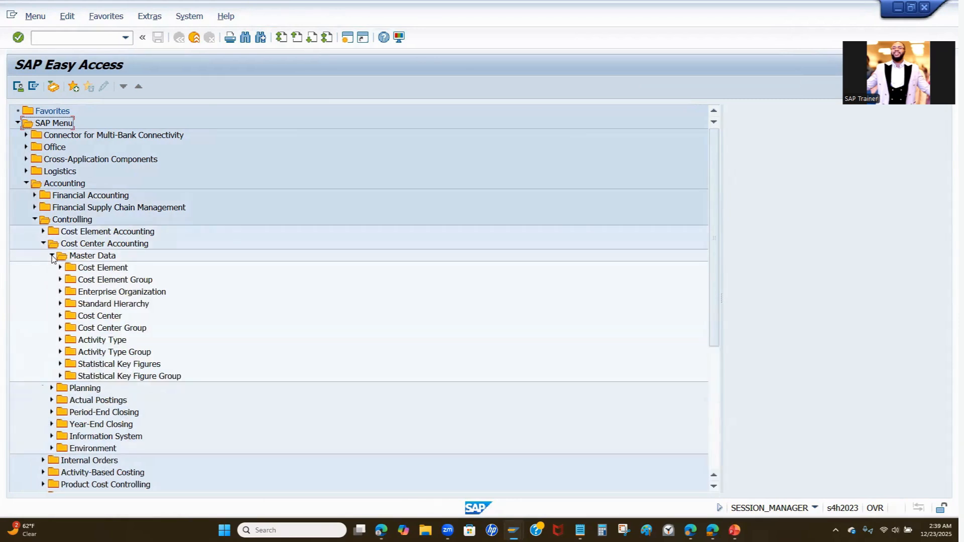
pyautogui.click(98, 304)
pyautogui.click(60, 304)
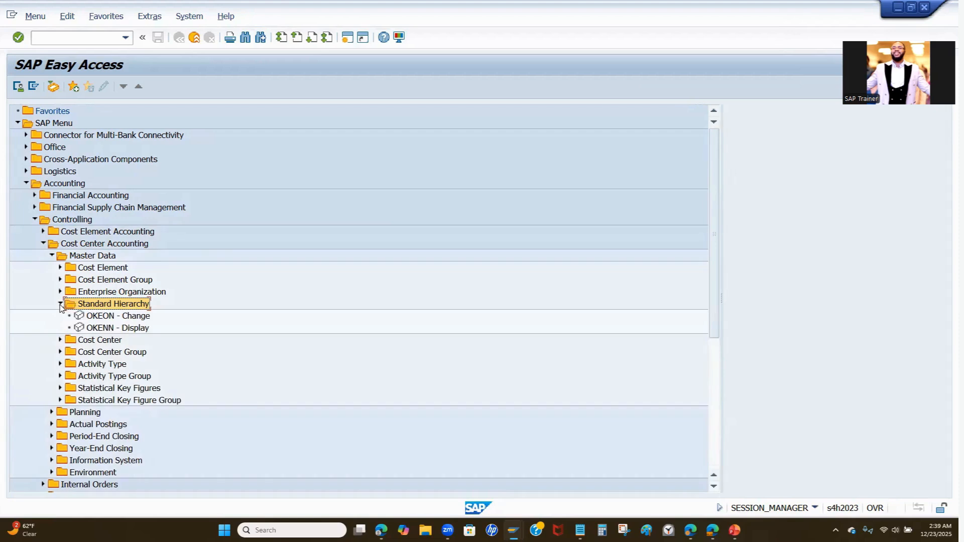
pyautogui.click(106, 330)
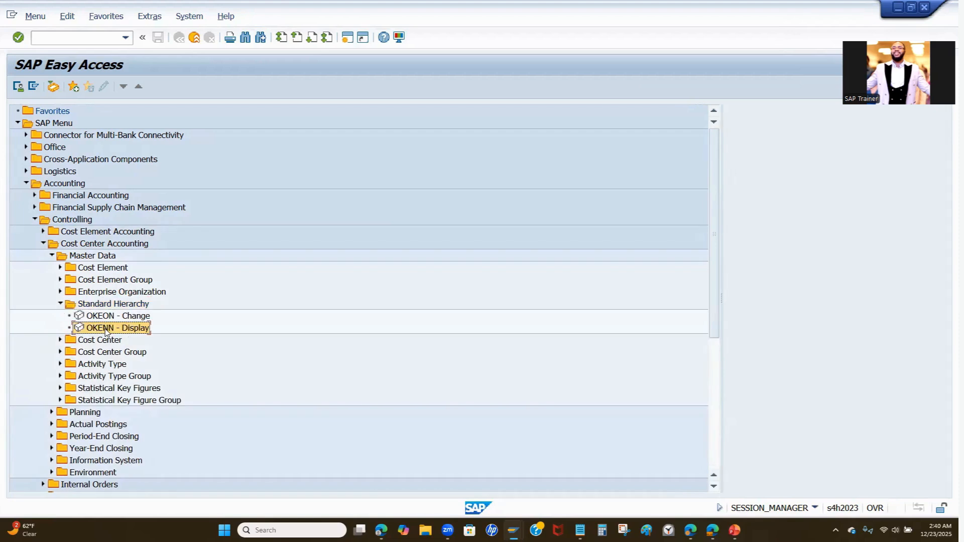
pyautogui.doubleClick(94, 331)
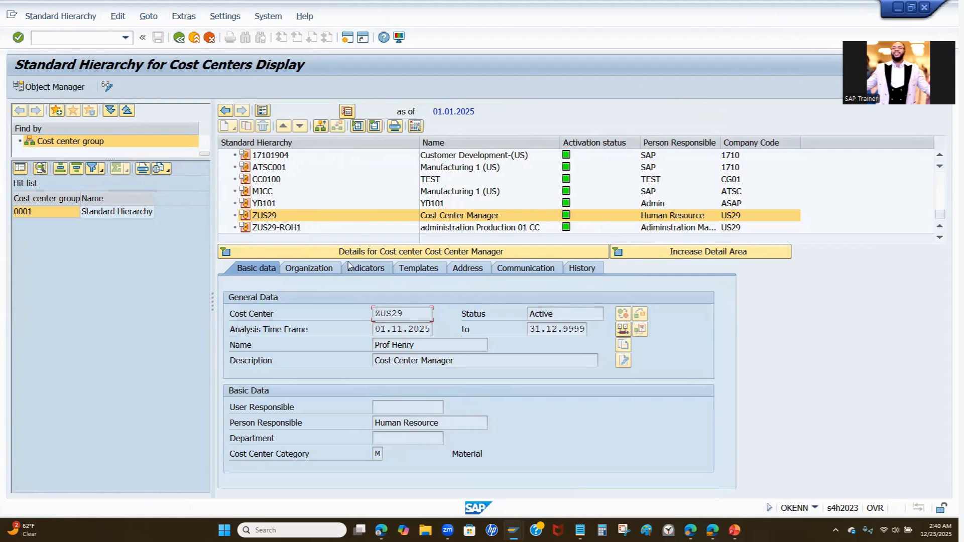
# Step: Review the cost center ID, name, description and person responsible in the basic data of ZUS29
pyautogui.moveTo(409, 313); pyautogui.dragTo(374, 315)
pyautogui.moveTo(419, 343); pyautogui.dragTo(373, 350)
pyautogui.moveTo(469, 360); pyautogui.dragTo(385, 361)
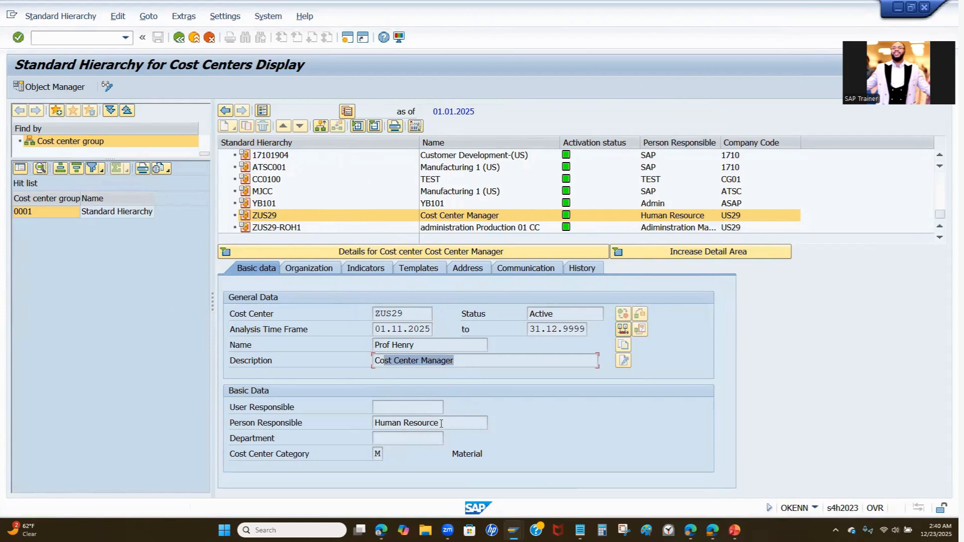
pyautogui.moveTo(441, 423); pyautogui.dragTo(374, 423)
# Step: Examine the organizational units of cost center ZUS29, including its functional area and profit center
pyautogui.click(309, 268)
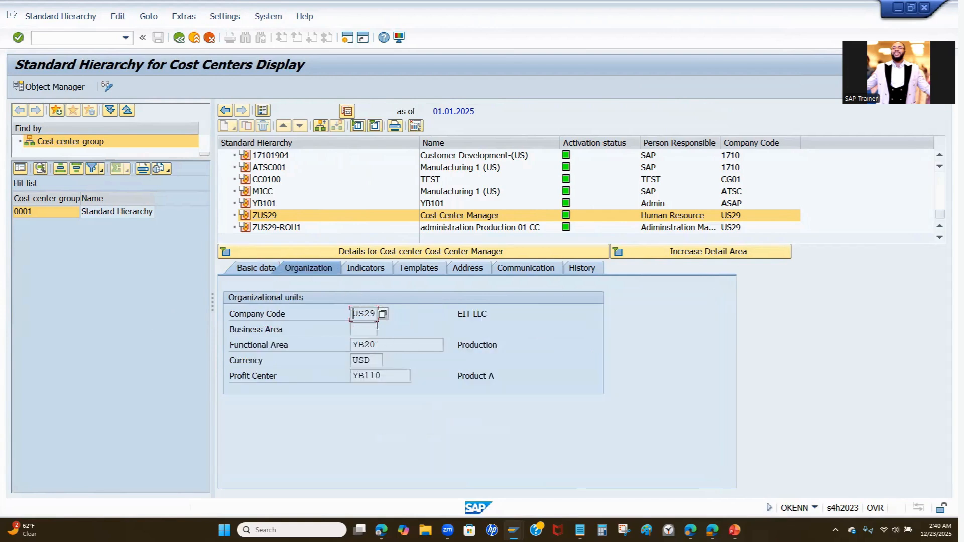
pyautogui.moveTo(377, 345); pyautogui.dragTo(333, 356)
pyautogui.moveTo(381, 376); pyautogui.dragTo(364, 371)
pyautogui.doubleClick(364, 370)
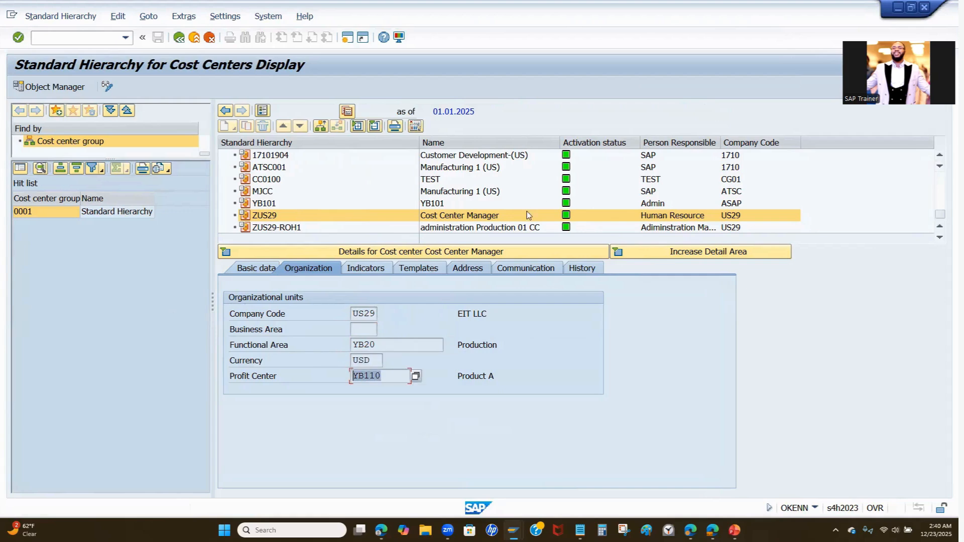
# Step: Return to the purchase requisition for office supplies and cleaning products and save it
pyautogui.click(898, 7)
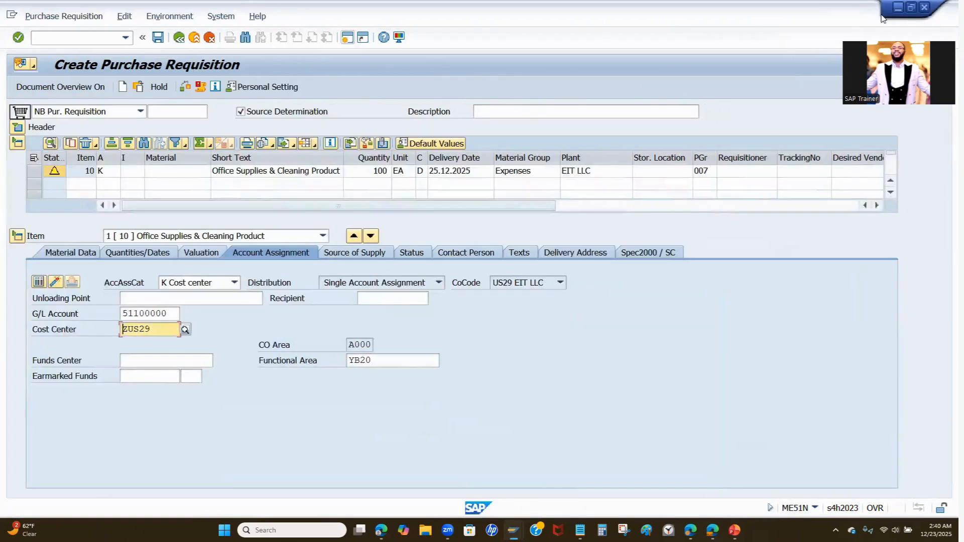
pyautogui.click(158, 37)
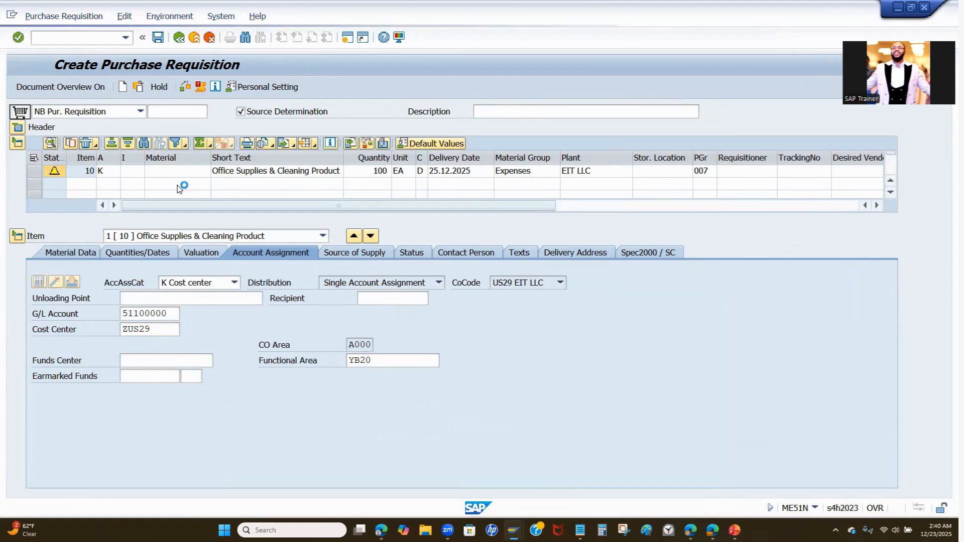